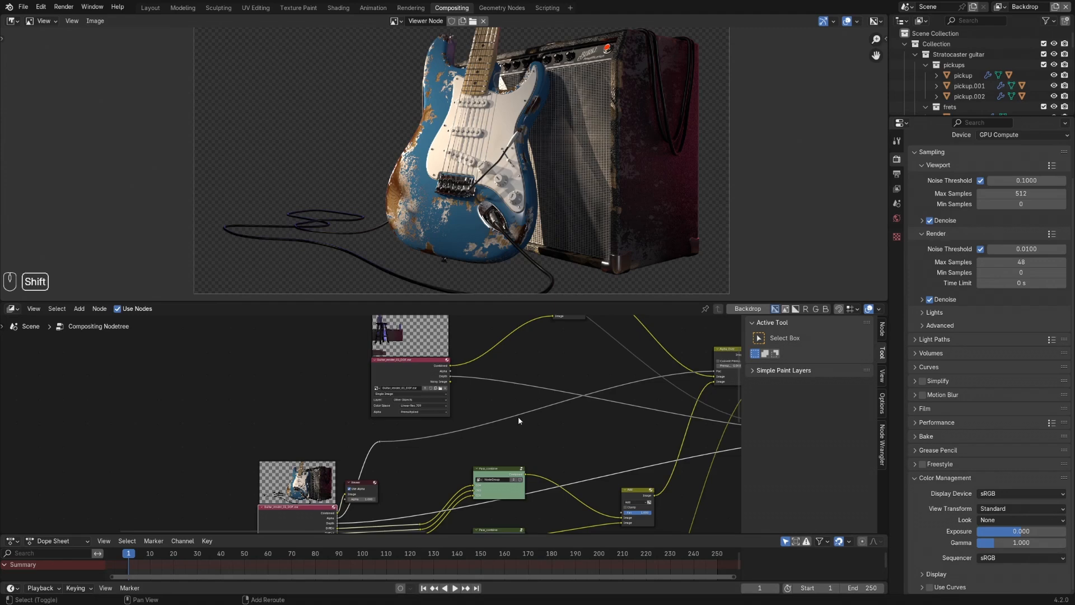
Preview the background render with the stool and the guitar render in the Viewer node.
{"action": "middle_click_drag", "start_coordinate": [519, 415], "coordinate": [532, 397], "text": "shift"}
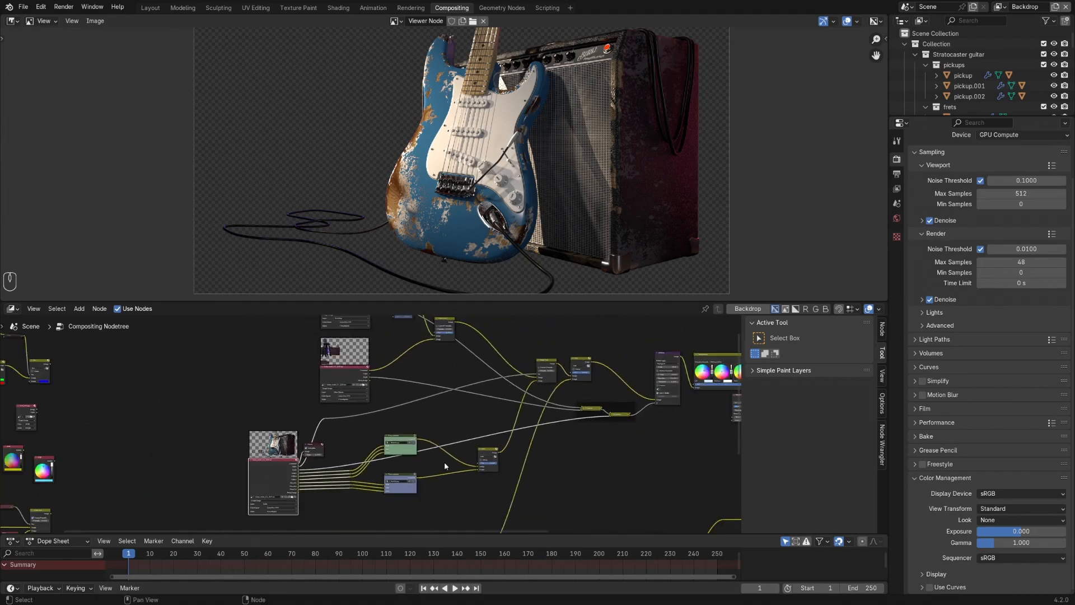
{"action": "middle_click_drag", "start_coordinate": [465, 382], "coordinate": [515, 371], "text": "shift"}
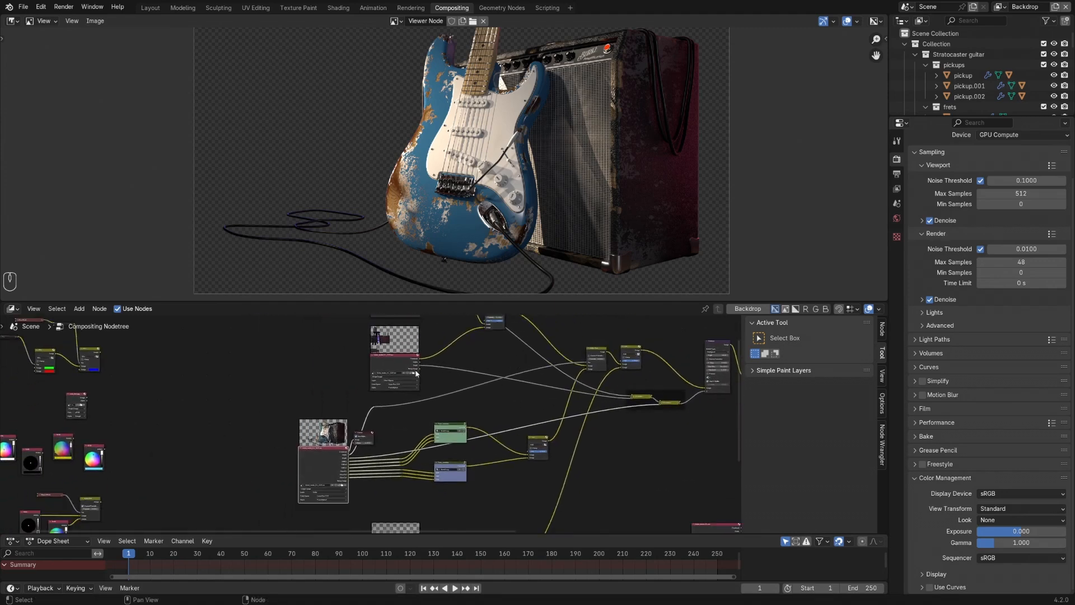
{"action": "left_click", "coordinate": [405, 361], "text": "ctrl+shift"}
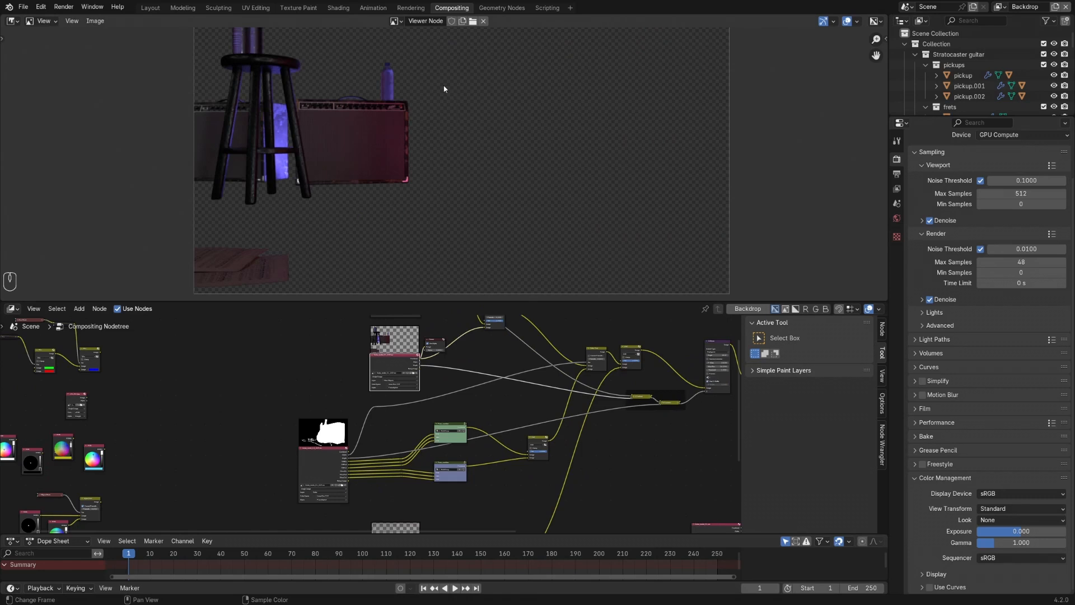
{"action": "left_click", "coordinate": [331, 449], "text": "ctrl+shift"}
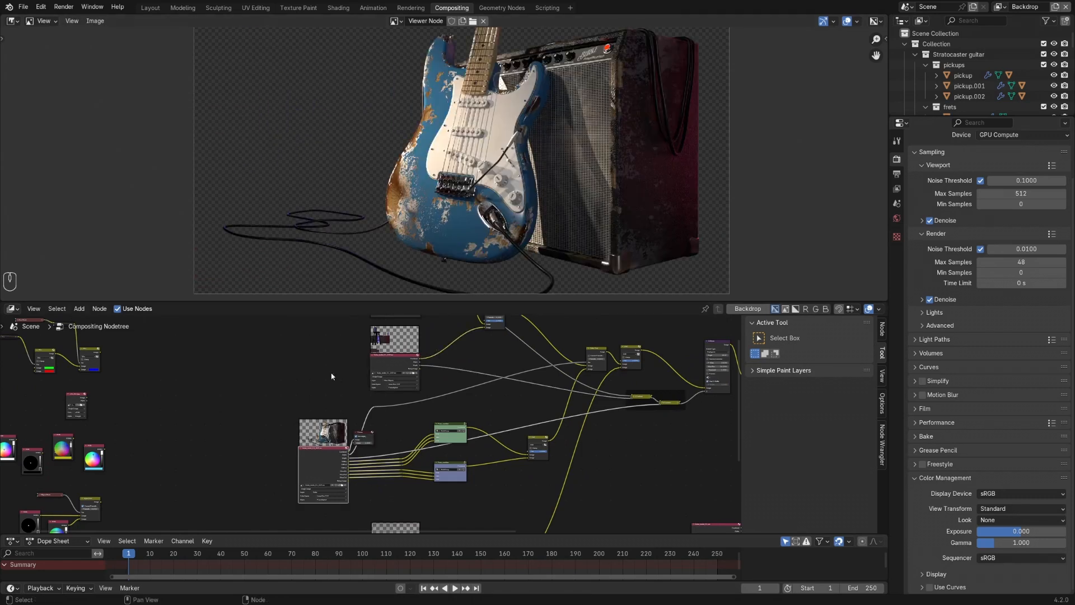
Compare the alpha and combined outputs of the background and guitar renders in the Viewer node, ending on the combined guitar render.
{"action": "left_click", "coordinate": [395, 359], "text": "ctrl+shift"}
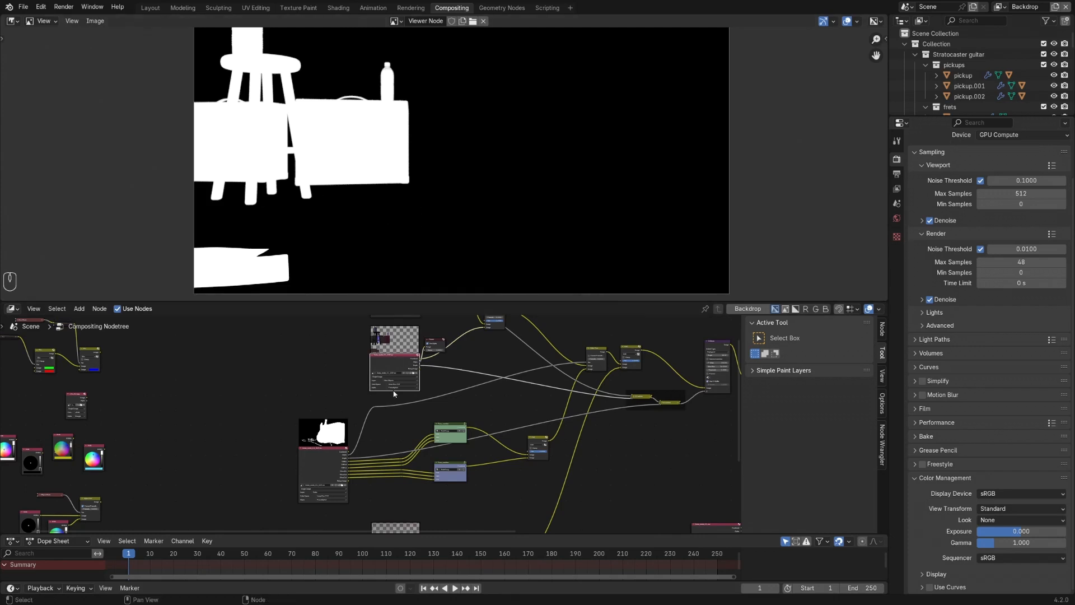
{"action": "left_click", "coordinate": [334, 453], "text": "ctrl+shift"}
{"action": "left_click", "coordinate": [334, 454], "text": "ctrl+shift"}
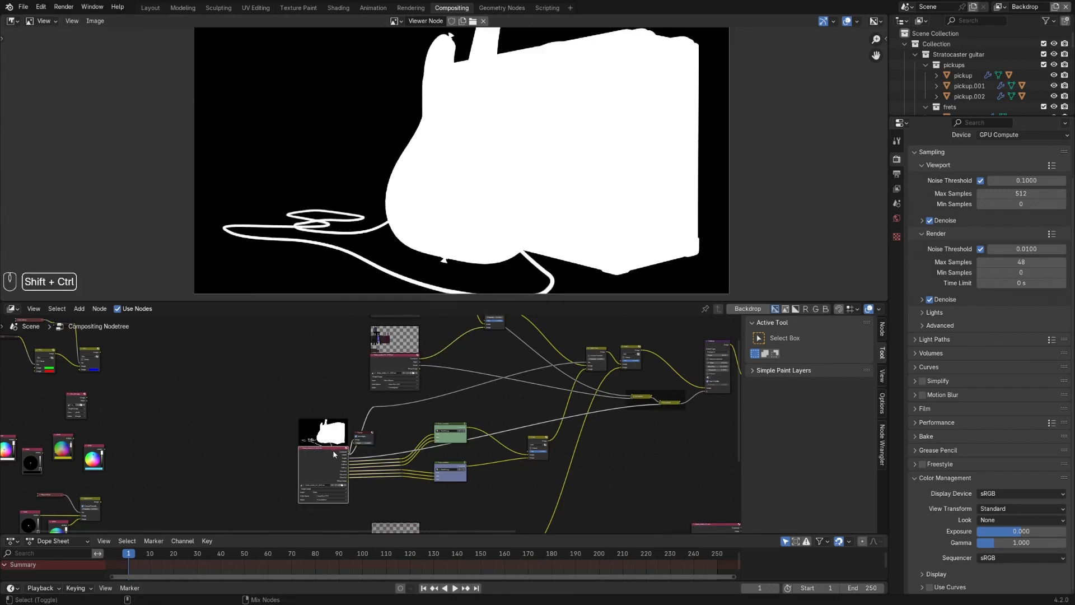
{"action": "left_click", "coordinate": [401, 359], "text": "ctrl+shift"}
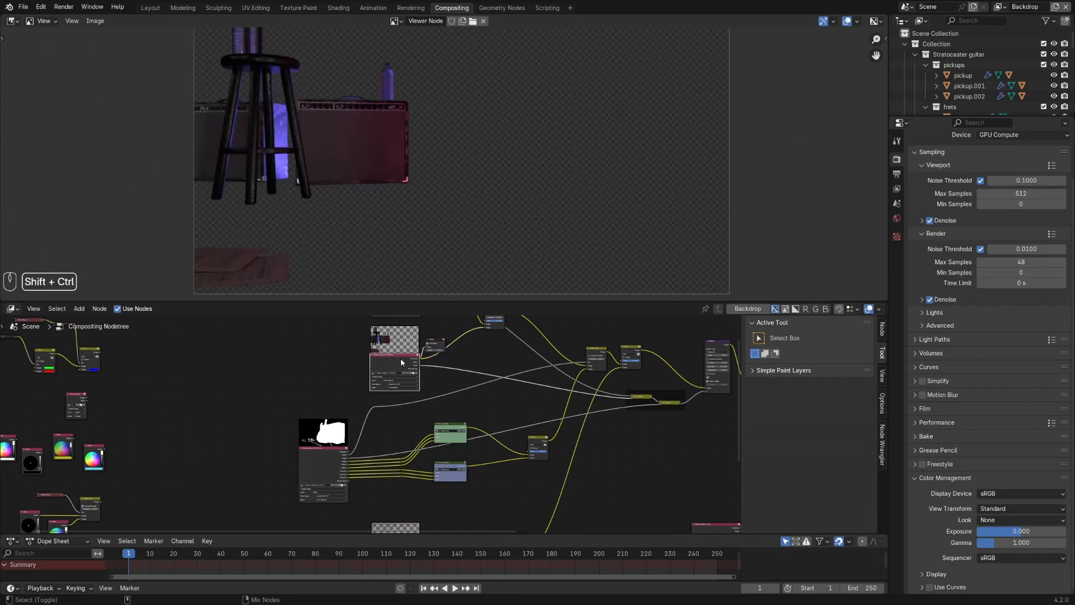
{"action": "left_click", "coordinate": [328, 450], "text": "ctrl+shift"}
Check the display channel options of the image viewer and keep Color & Alpha.
{"action": "scroll", "coordinate": [386, 426], "scroll_direction": "up", "scroll_amount": 3, "text": "ctrl"}
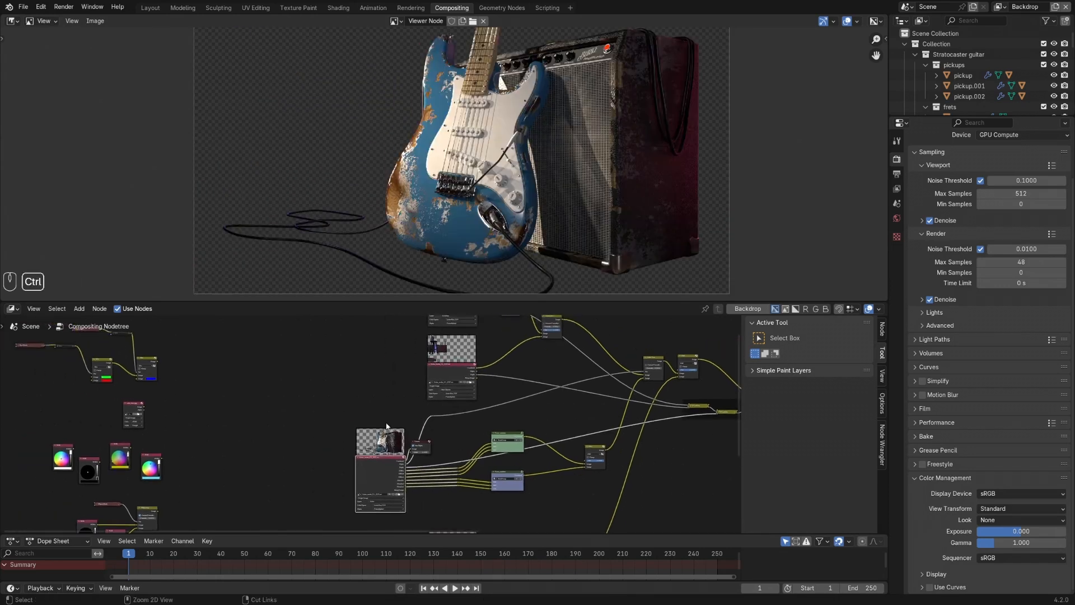
{"action": "middle_click_drag", "start_coordinate": [387, 423], "coordinate": [277, 409], "text": "ctrl"}
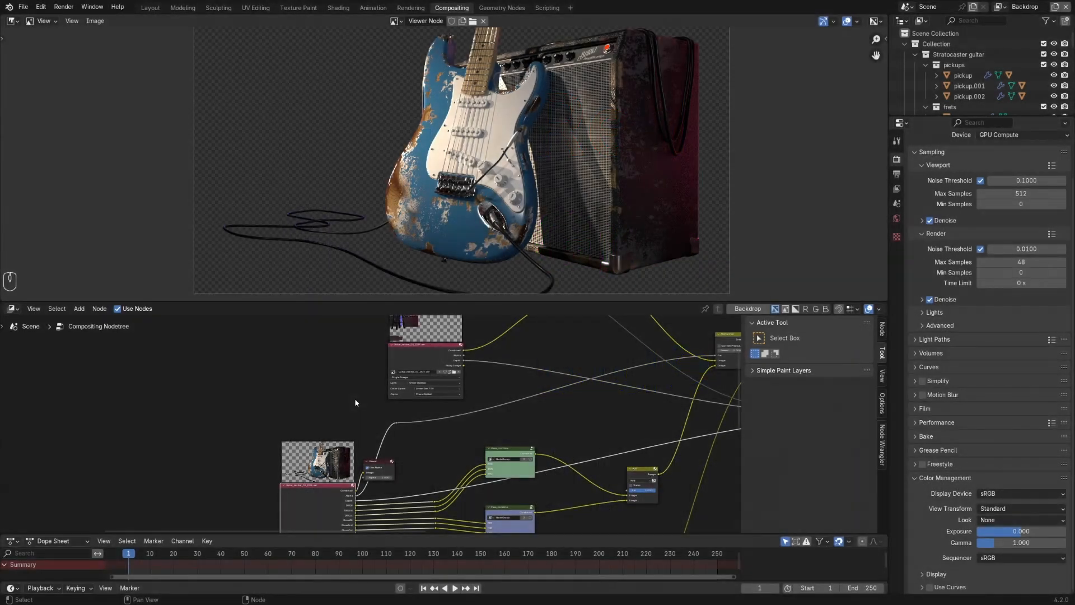
{"action": "left_click", "coordinate": [876, 22]}
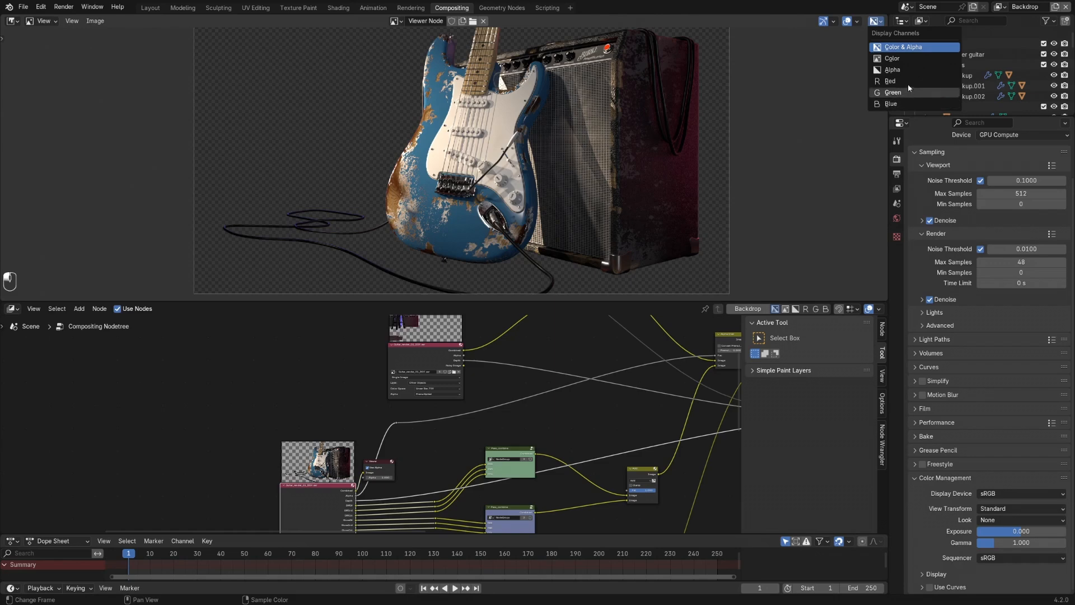
{"action": "left_click", "coordinate": [901, 47]}
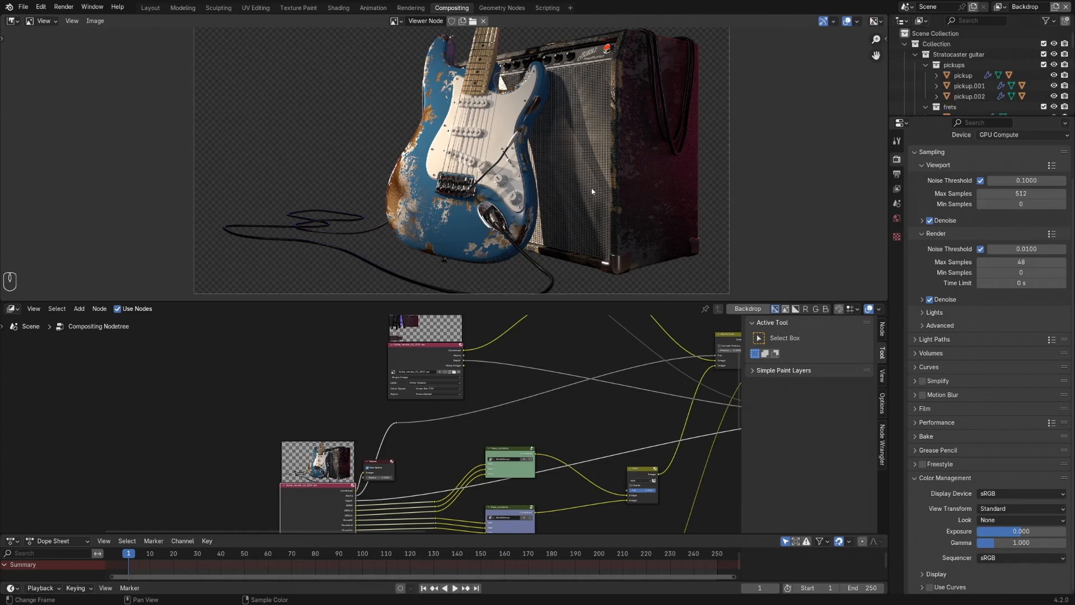
Preview the last Mix node of the red, green and blue stripe setup in the Viewer node.
{"action": "right_click_drag", "start_coordinate": [446, 227], "coordinate": [532, 234]}
{"action": "middle_click_drag", "start_coordinate": [428, 252], "coordinate": [411, 256], "text": "shift"}
{"action": "middle_click_drag", "start_coordinate": [260, 399], "coordinate": [389, 420], "text": "shift"}
{"action": "middle_click_drag", "start_coordinate": [284, 410], "coordinate": [385, 456], "text": "shift"}
{"action": "middle_click_drag", "start_coordinate": [317, 431], "coordinate": [442, 401], "text": "shift"}
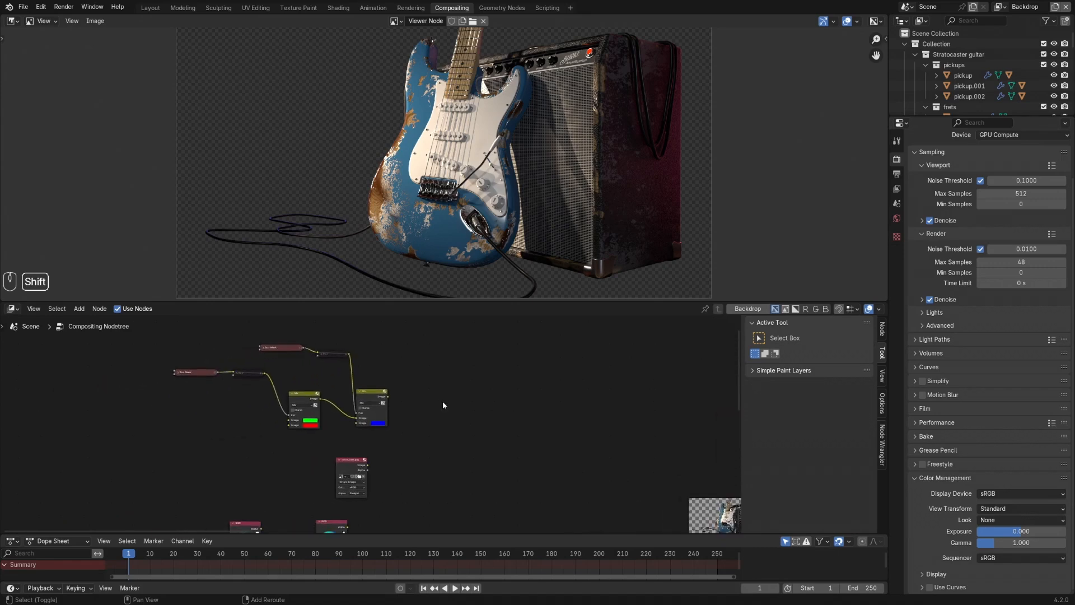
{"action": "left_click", "coordinate": [371, 391], "text": "ctrl+shift"}
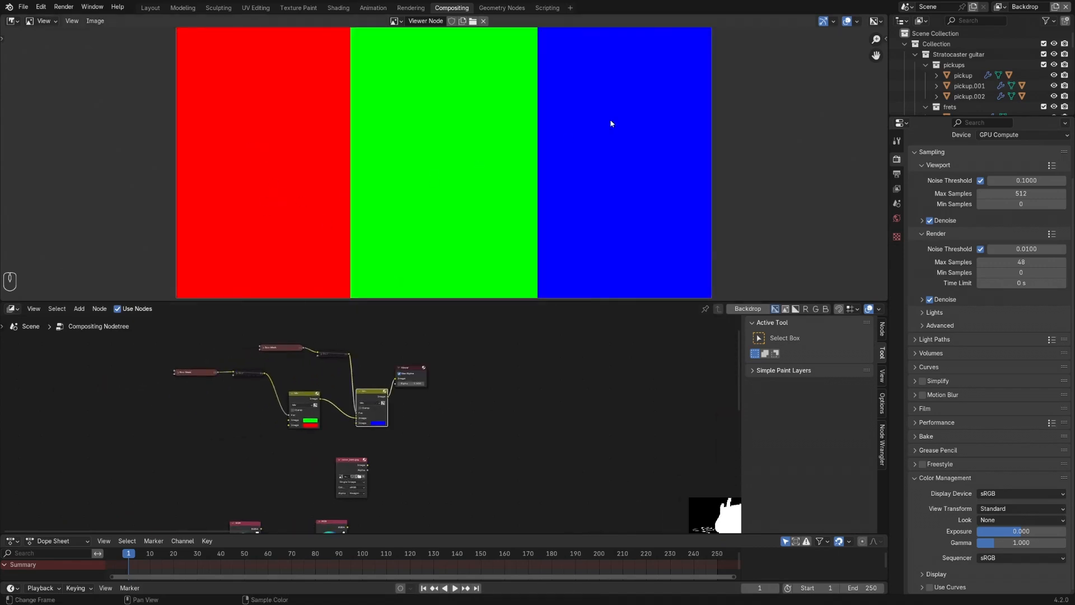
Display the stripe image's red, green and blue channels one at a time and return to Color & Alpha.
{"action": "left_click", "coordinate": [874, 20]}
{"action": "left_click", "coordinate": [893, 82]}
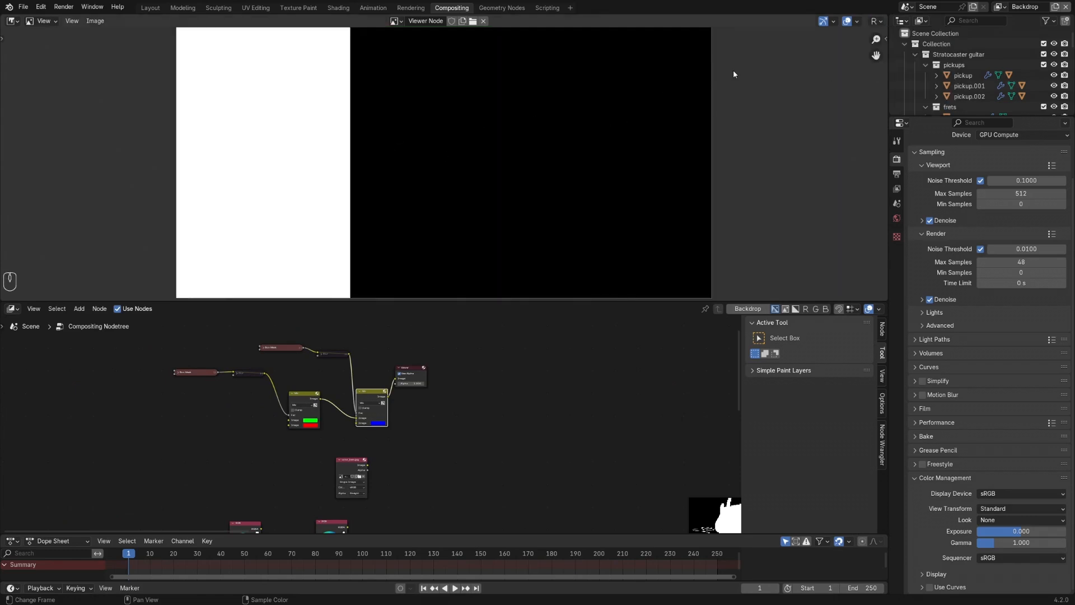
{"action": "left_click", "coordinate": [874, 20]}
{"action": "left_click", "coordinate": [891, 93]}
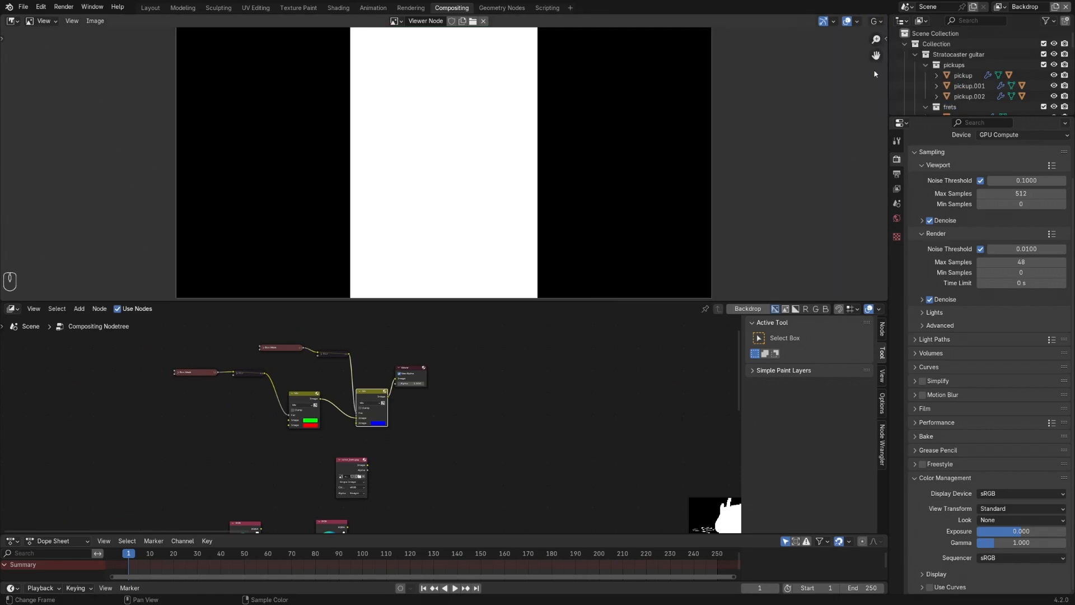
{"action": "left_click", "coordinate": [874, 21]}
{"action": "left_click", "coordinate": [888, 104]}
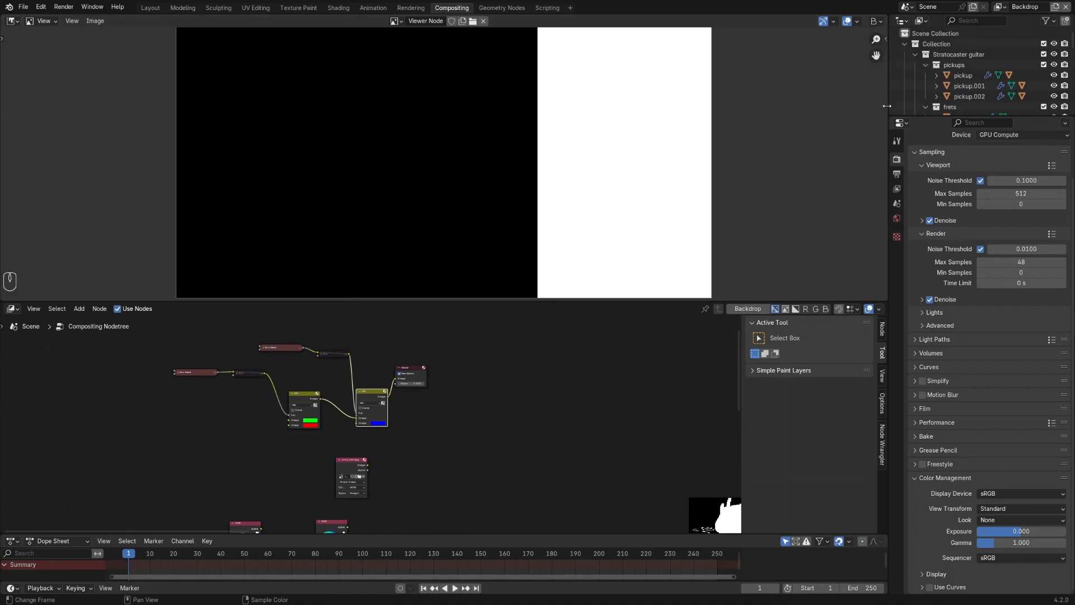
{"action": "left_click", "coordinate": [875, 21]}
{"action": "left_click", "coordinate": [890, 49]}
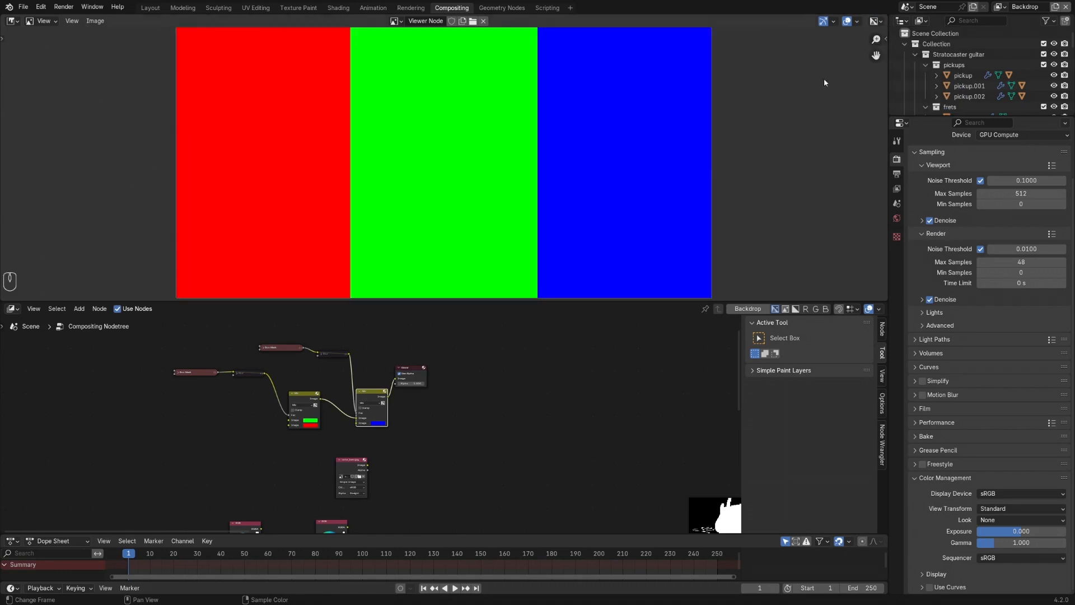
Preview color_bars.jpg and examine its red, green and blue channels separately before returning to Color & Alpha.
{"action": "middle_click_drag", "start_coordinate": [401, 442], "coordinate": [387, 370], "text": "shift"}
{"action": "left_click", "coordinate": [365, 392], "text": "ctrl+shift"}
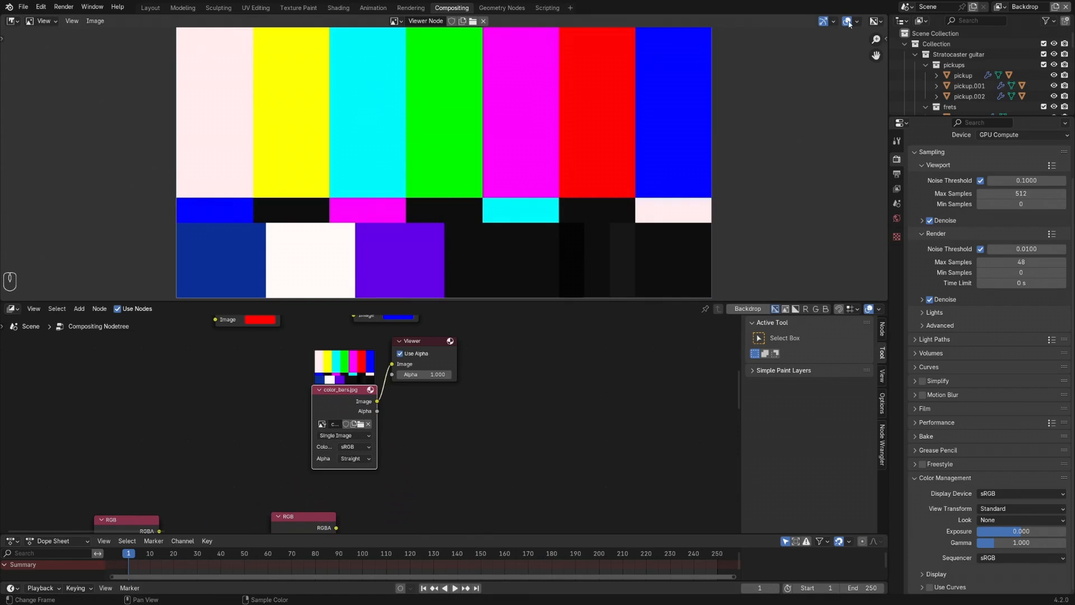
{"action": "left_click", "coordinate": [874, 22]}
{"action": "left_click", "coordinate": [890, 81]}
{"action": "left_click", "coordinate": [875, 21]}
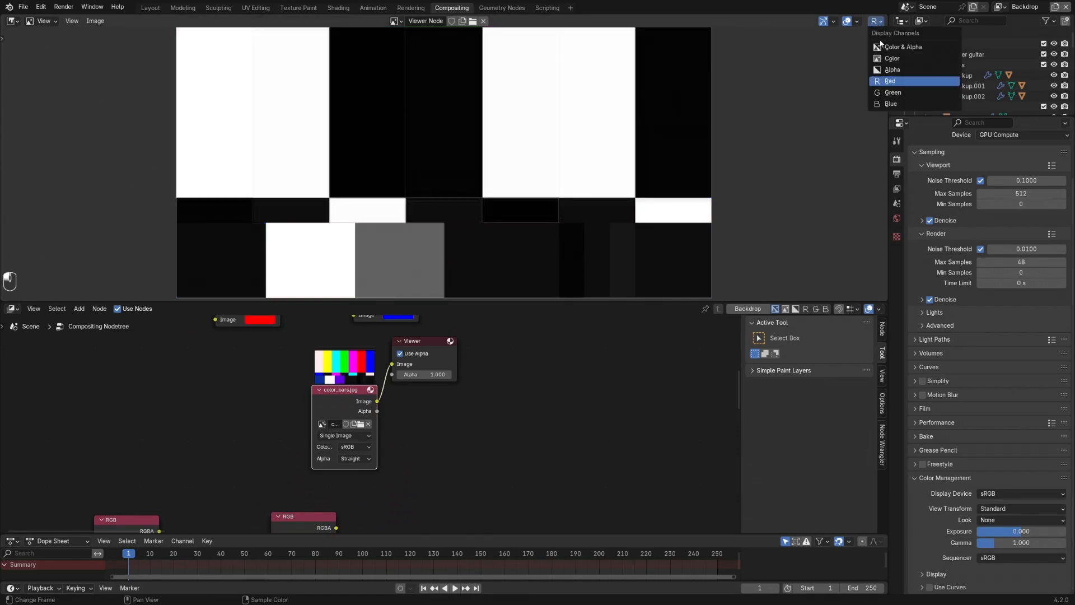
{"action": "left_click", "coordinate": [890, 93]}
{"action": "left_click", "coordinate": [874, 21]}
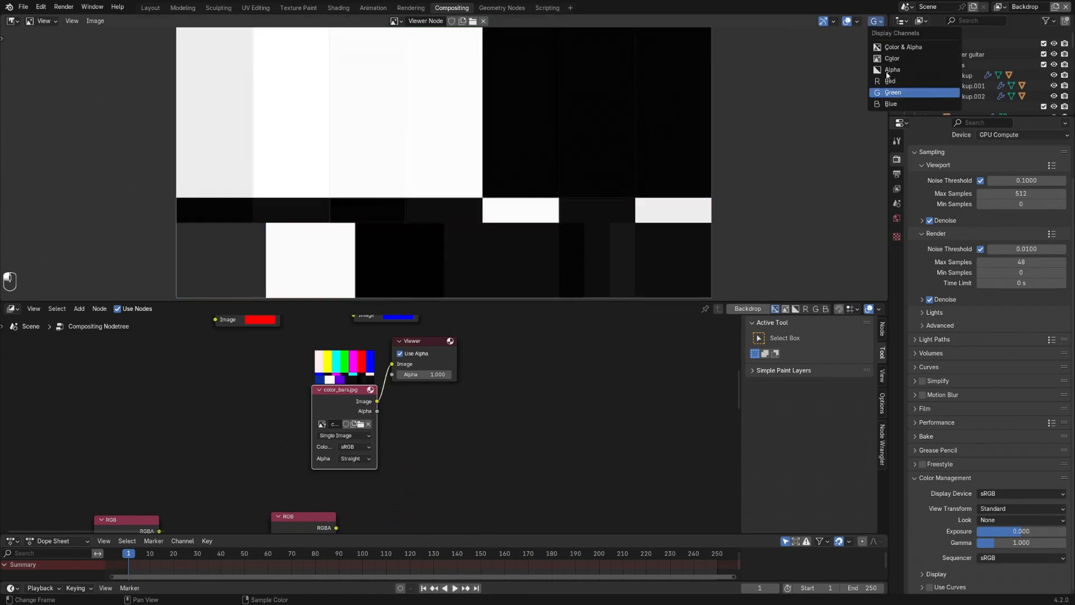
{"action": "left_click", "coordinate": [890, 104]}
{"action": "left_click", "coordinate": [876, 22]}
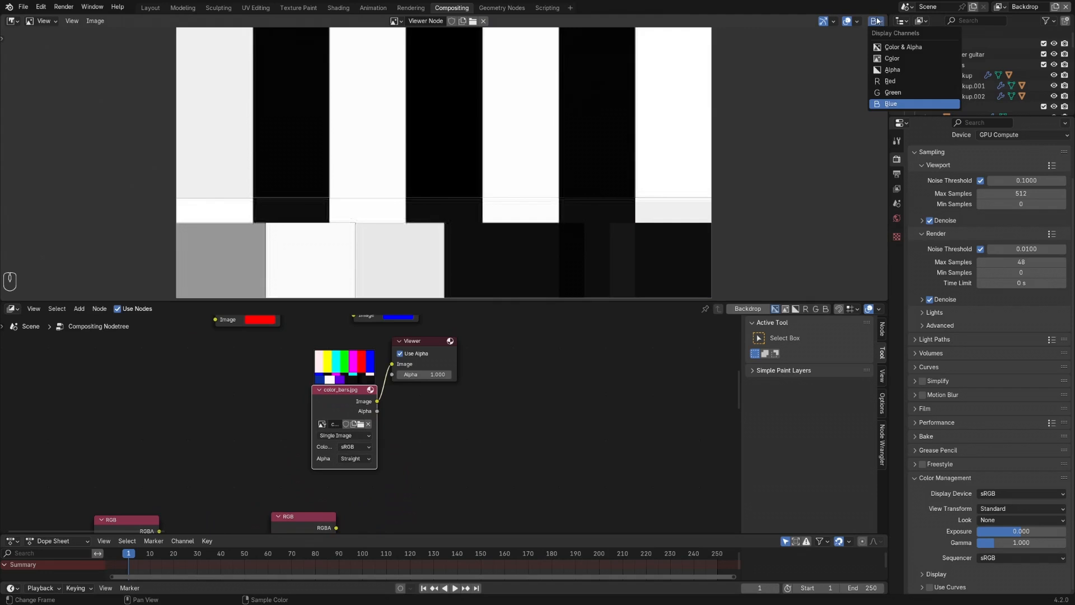
{"action": "left_click", "coordinate": [886, 48]}
Preview the white RGB node below the color bars image and inspect its color values.
{"action": "middle_click_drag", "start_coordinate": [419, 470], "coordinate": [395, 427]}
{"action": "middle_click_drag", "start_coordinate": [250, 458], "coordinate": [408, 358], "text": "shift"}
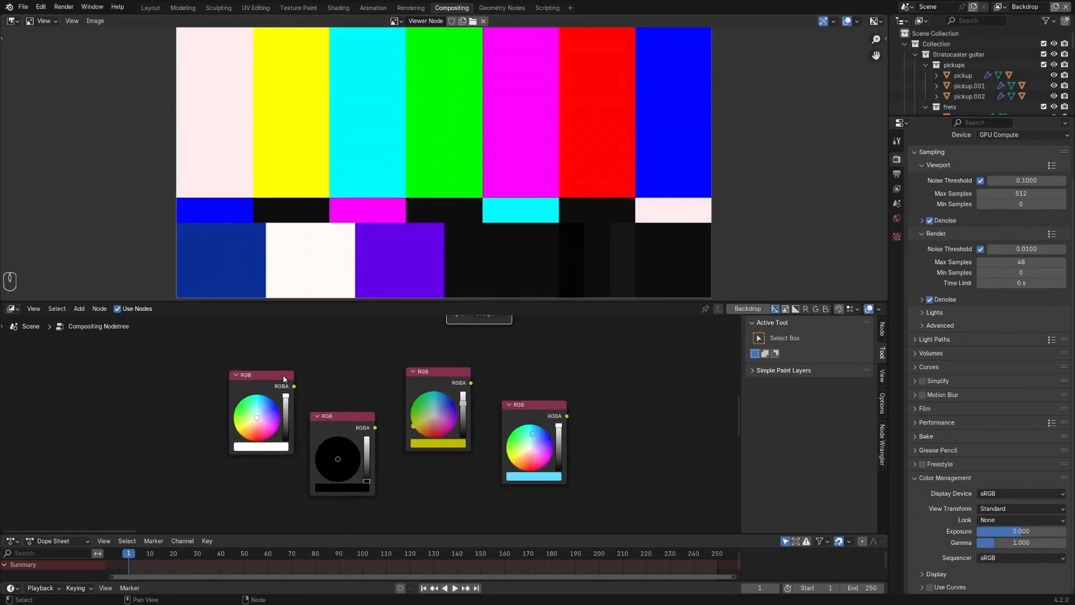
{"action": "middle_click_drag", "start_coordinate": [305, 371], "coordinate": [314, 379], "text": "shift"}
{"action": "scroll", "coordinate": [314, 389], "scroll_direction": "up", "scroll_amount": 3}
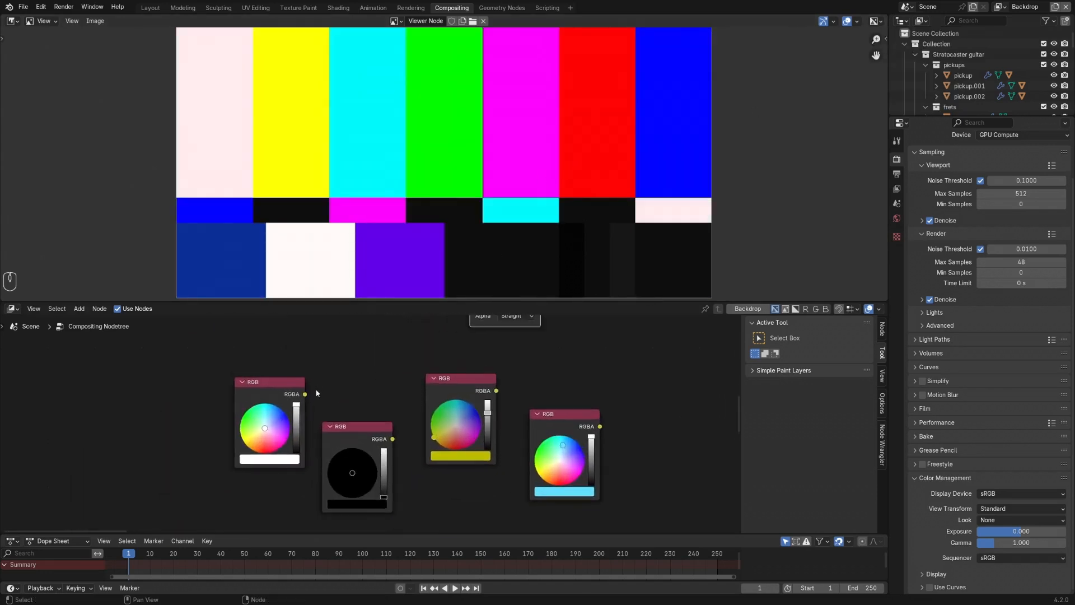
{"action": "left_click", "coordinate": [272, 382], "text": "ctrl+shift"}
{"action": "left_click", "coordinate": [260, 473]}
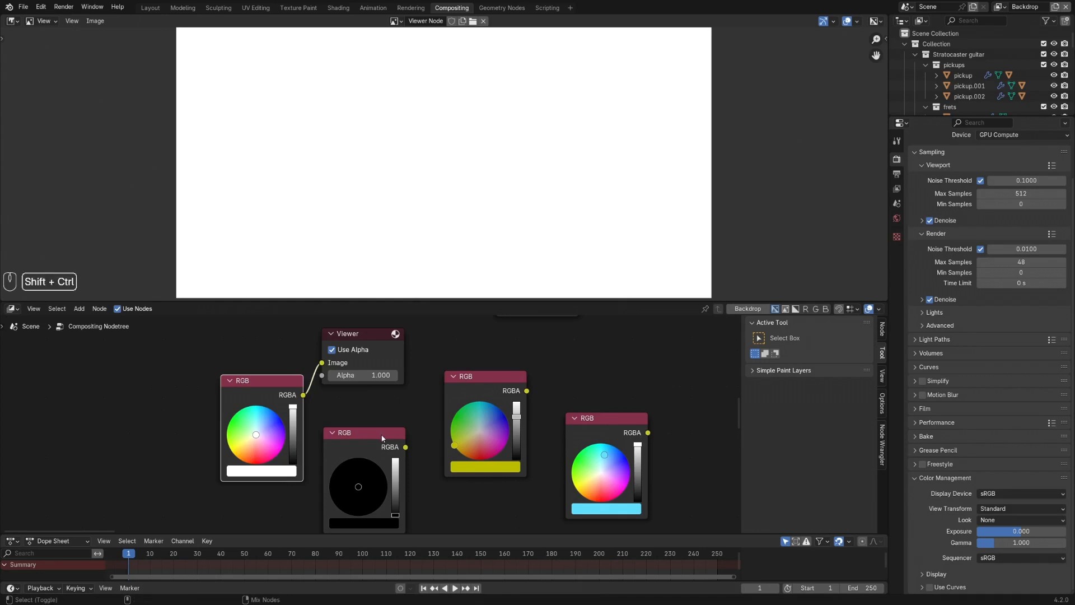
Preview the black, yellow and light blue RGB nodes in turn and inspect each one's RGB values.
{"action": "left_click", "coordinate": [378, 526], "text": "ctrl+shift"}
{"action": "left_click", "coordinate": [379, 524]}
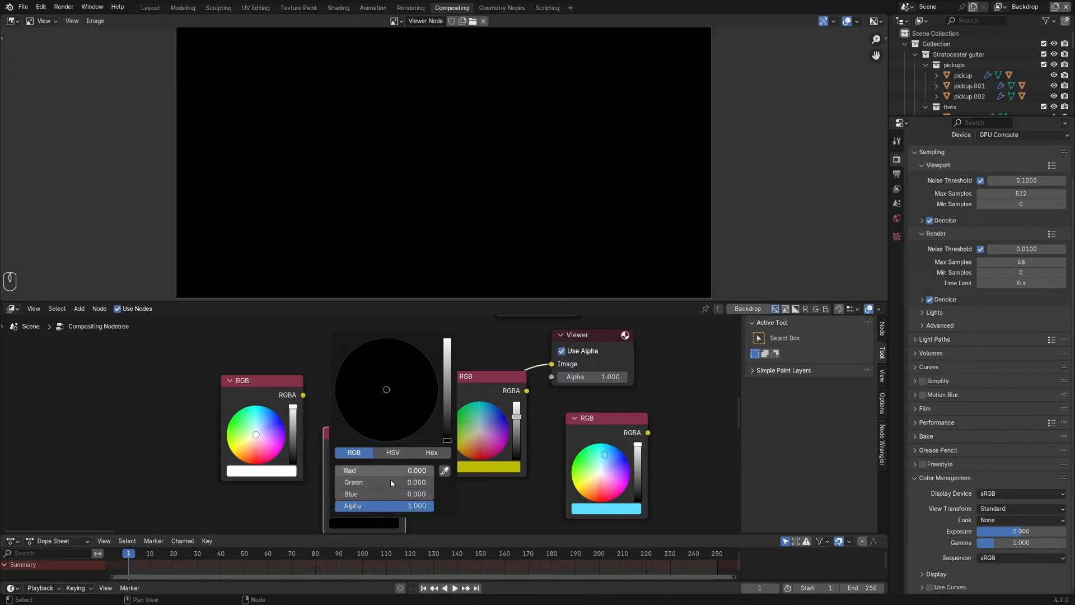
{"action": "left_click", "coordinate": [492, 463], "text": "ctrl+shift"}
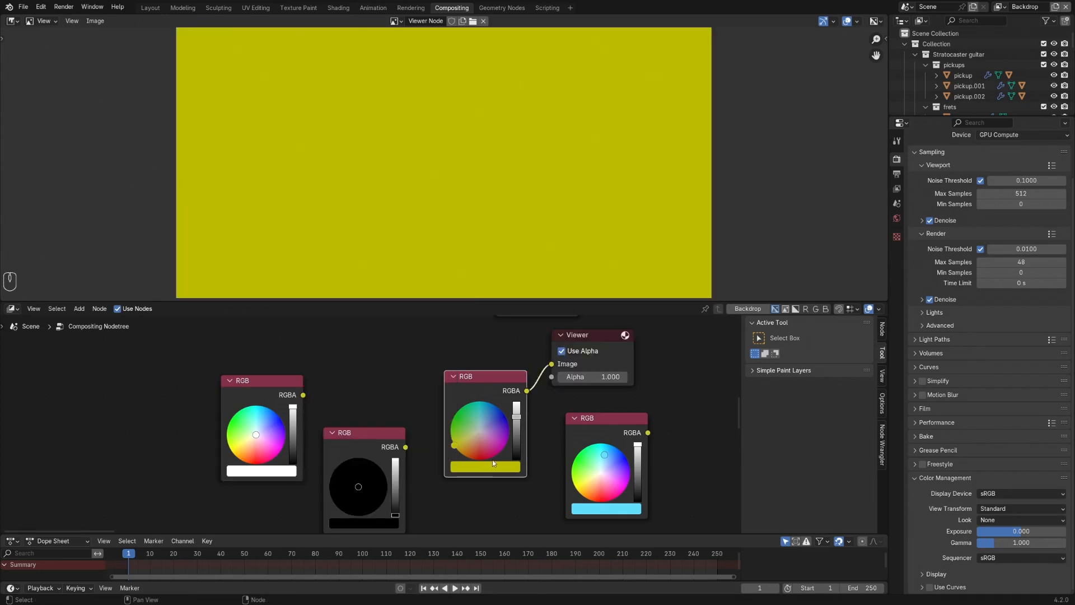
{"action": "left_click", "coordinate": [493, 465]}
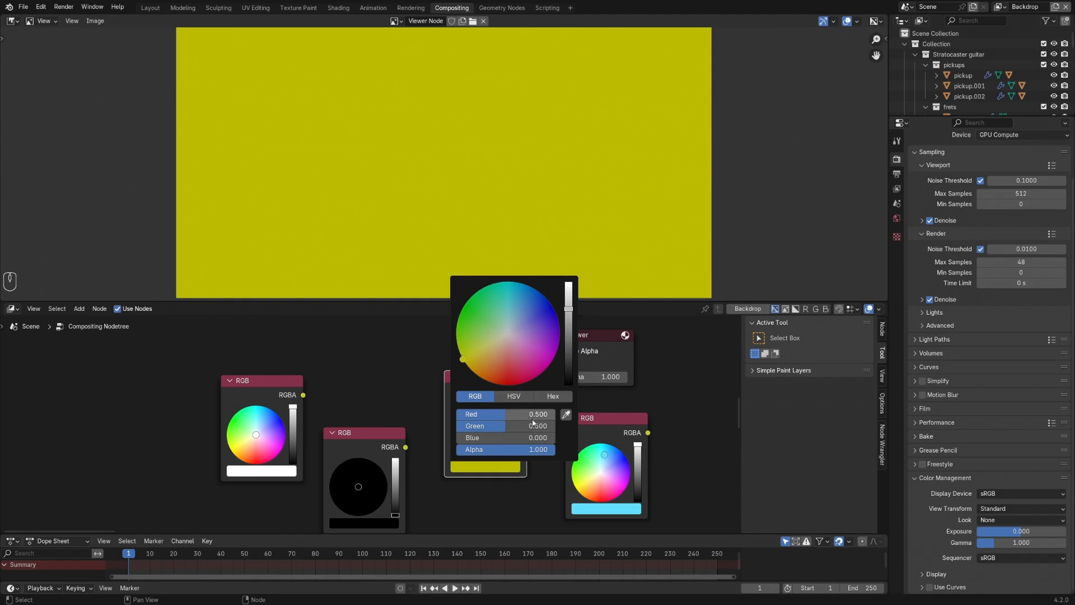
{"action": "left_click", "coordinate": [612, 420], "text": "ctrl+shift"}
{"action": "left_click", "coordinate": [617, 510]}
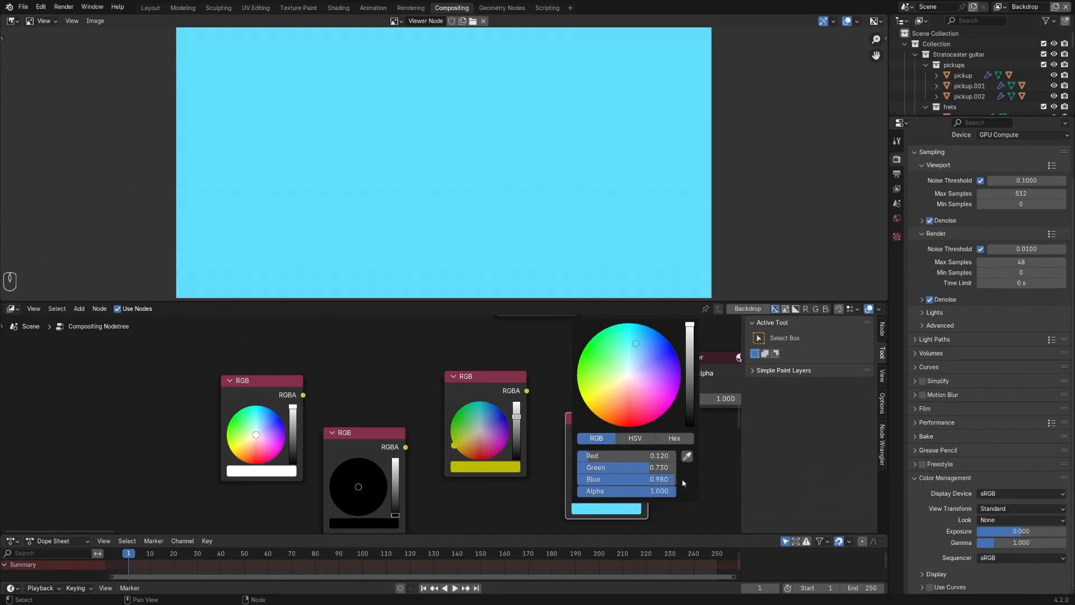
Preview the Ellipse Mask node and the Alpha Over node it drives in the Viewer node.
{"action": "middle_click_drag", "start_coordinate": [566, 400], "coordinate": [468, 357], "text": "shift"}
{"action": "middle_click_drag", "start_coordinate": [457, 458], "coordinate": [449, 411], "text": "ctrl"}
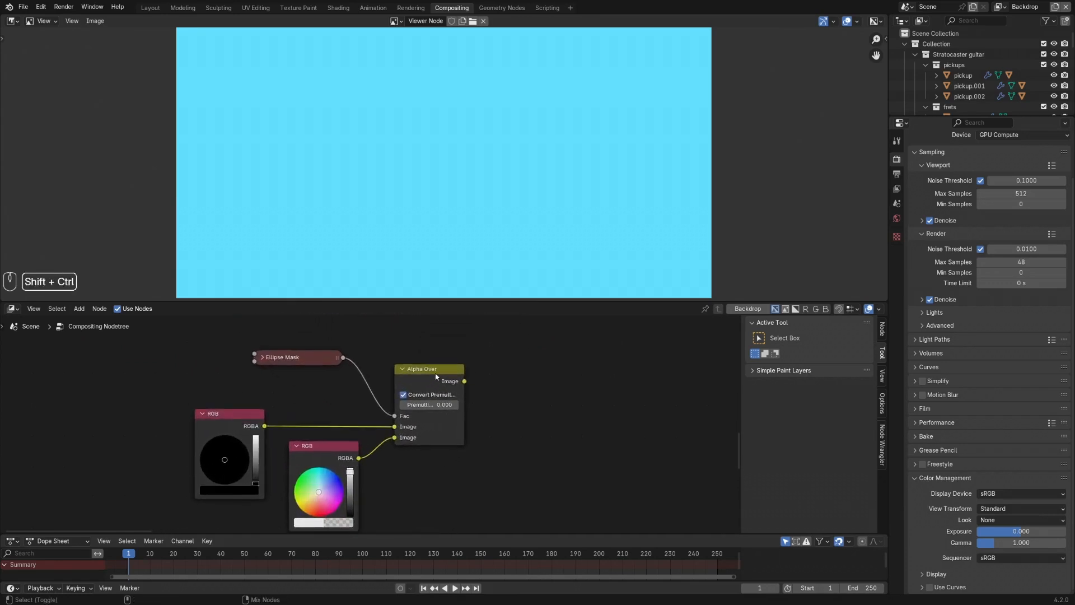
{"action": "left_click", "coordinate": [311, 361], "text": "ctrl+shift"}
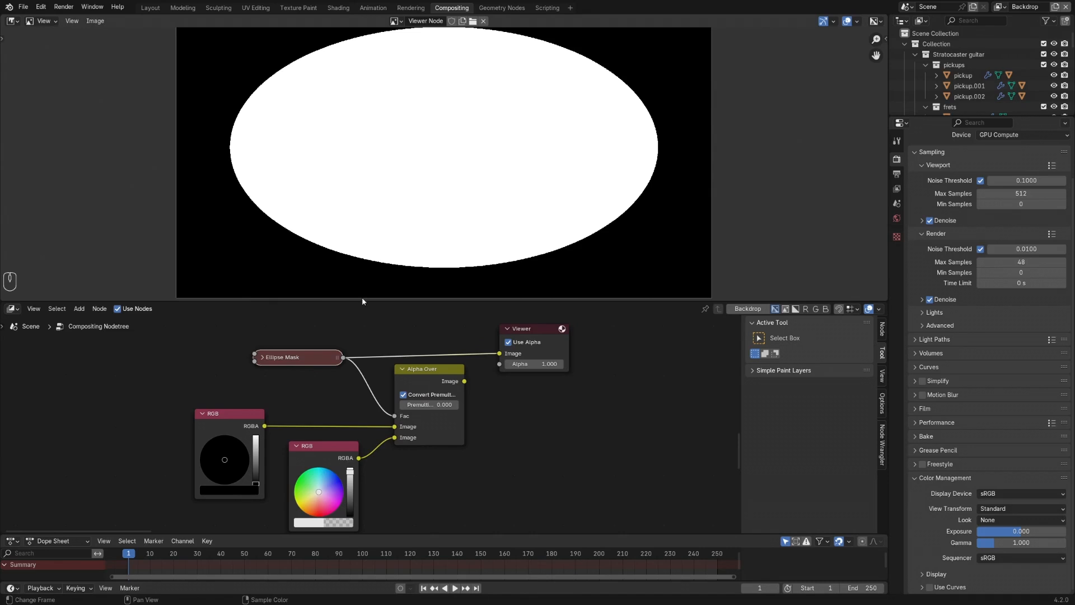
{"action": "left_click", "coordinate": [455, 403], "text": "ctrl+shift"}
Inspect the color and alpha values of the semi-transparent RGB node feeding Alpha Over.
{"action": "middle_click_drag", "start_coordinate": [426, 444], "coordinate": [465, 420], "text": "shift"}
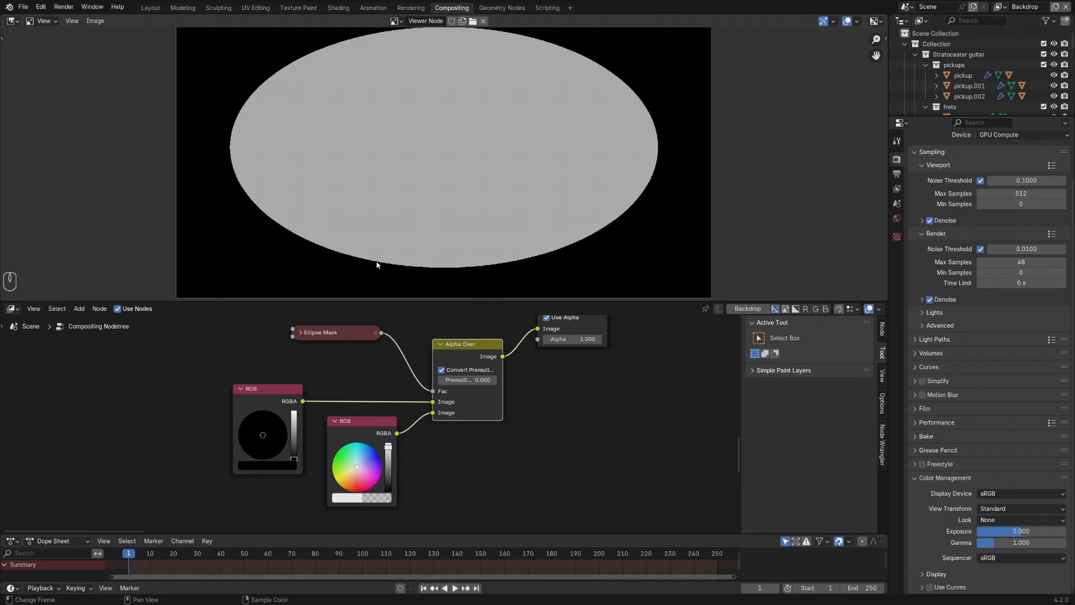
{"action": "left_click", "coordinate": [376, 501]}
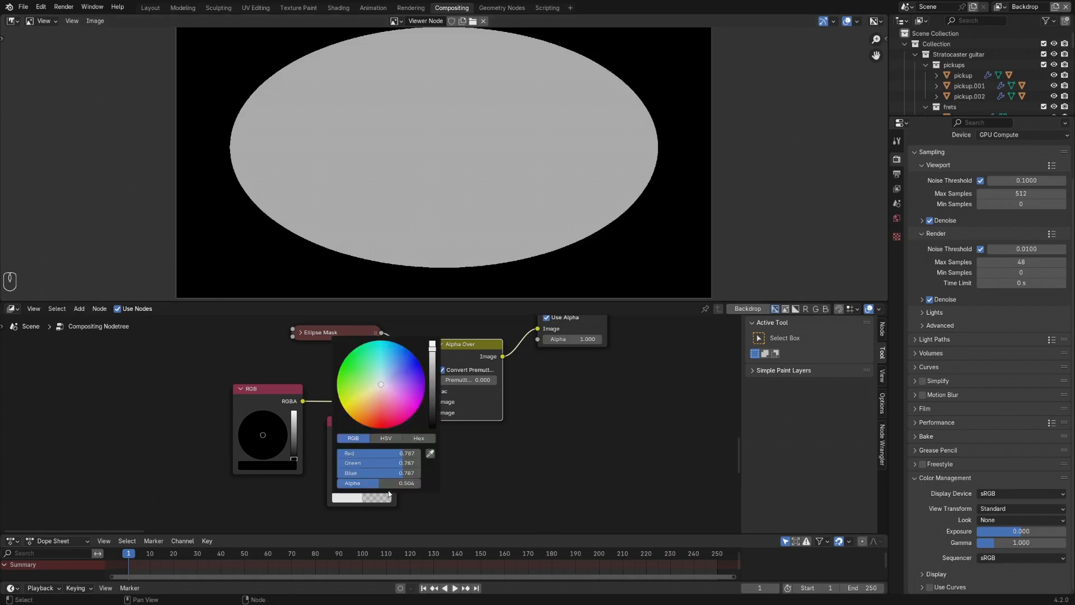
{"action": "mouse_move", "coordinate": [383, 489]}
{"action": "left_mouse_down"}
{"action": "mouse_move", "coordinate": [403, 489]}
{"action": "mouse_move", "coordinate": [354, 482]}
{"action": "mouse_move", "coordinate": [378, 483]}
{"action": "left_mouse_up"}
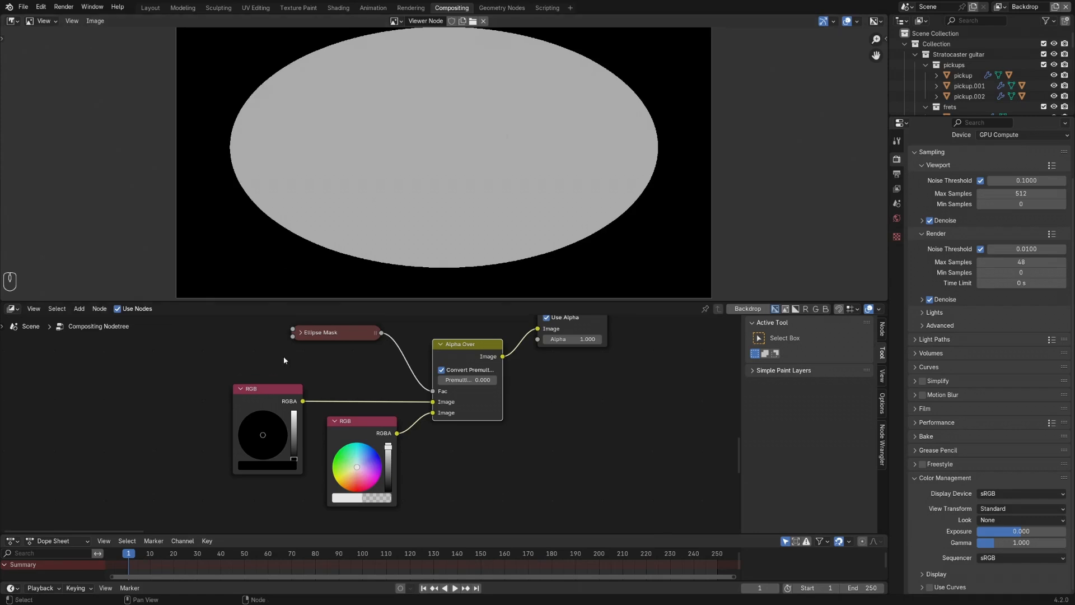
Preview the alpha output of the guitar render node in the Viewer node.
{"action": "scroll", "coordinate": [283, 336], "scroll_direction": "down", "scroll_amount": 2}
{"action": "middle_click_drag", "start_coordinate": [351, 458], "coordinate": [348, 375], "text": "shift"}
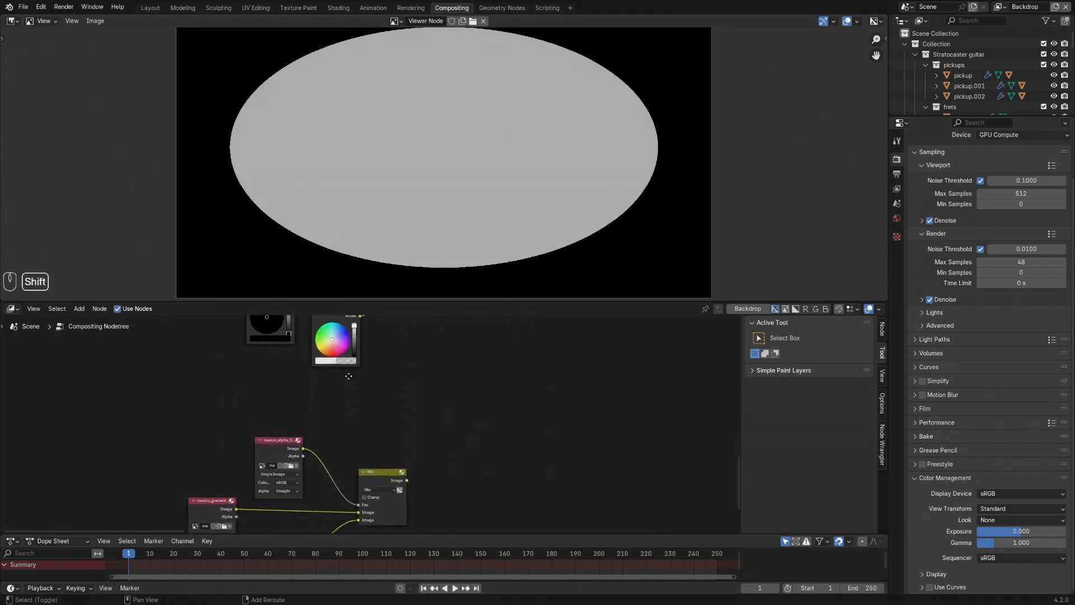
{"action": "middle_click_drag", "start_coordinate": [348, 429], "coordinate": [384, 362], "text": "shift"}
{"action": "middle_click_drag", "start_coordinate": [371, 407], "coordinate": [369, 396], "text": "ctrl"}
{"action": "middle_click_drag", "start_coordinate": [603, 362], "coordinate": [446, 417], "text": "shift"}
{"action": "middle_click_drag", "start_coordinate": [610, 413], "coordinate": [274, 447], "text": "shift"}
{"action": "middle_click_drag", "start_coordinate": [545, 368], "coordinate": [450, 526], "text": "shift"}
{"action": "left_click", "coordinate": [314, 374], "text": "ctrl+shift"}
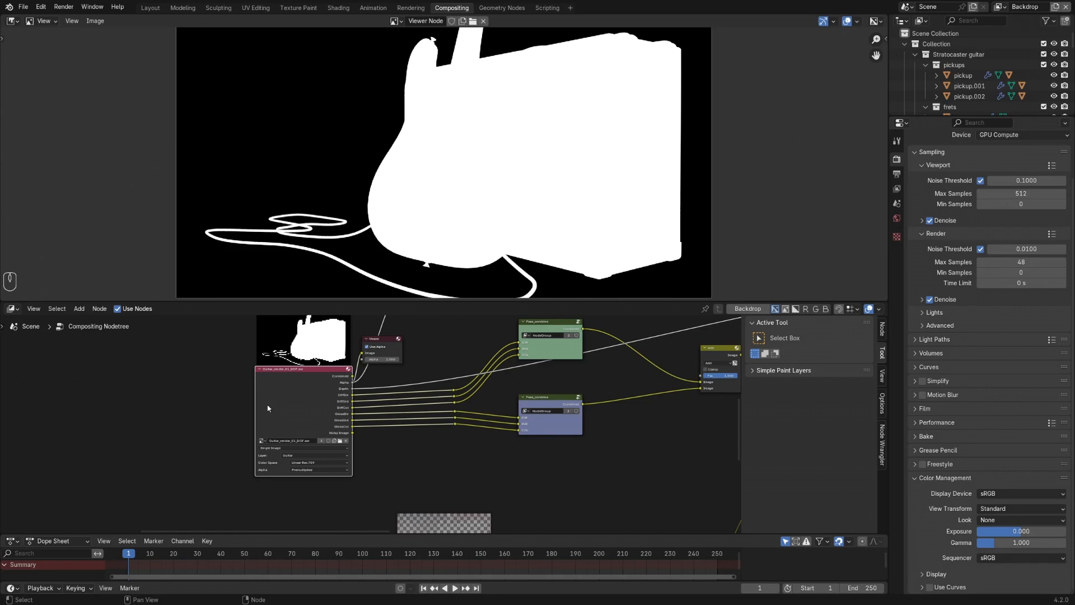
Preview the gradient, beach and MEXICO text images in turn, followed by the Mix node that combines them.
{"action": "scroll", "coordinate": [125, 401], "scroll_direction": "up", "scroll_amount": 1, "text": "shift"}
{"action": "middle_click_drag", "start_coordinate": [137, 403], "coordinate": [483, 394], "text": "shift"}
{"action": "middle_click_drag", "start_coordinate": [252, 434], "coordinate": [372, 355], "text": "shift"}
{"action": "mouse_move", "coordinate": [310, 445]}
{"action": "middle_mouse_down", "text": "shift"}
{"action": "mouse_move", "coordinate": [326, 471]}
{"action": "mouse_move", "coordinate": [360, 482]}
{"action": "mouse_move", "coordinate": [356, 366]}
{"action": "middle_mouse_up", "text": "shift"}
{"action": "middle_click_drag", "start_coordinate": [356, 433], "coordinate": [368, 370], "text": "shift"}
{"action": "left_click", "coordinate": [224, 444], "text": "ctrl+shift"}
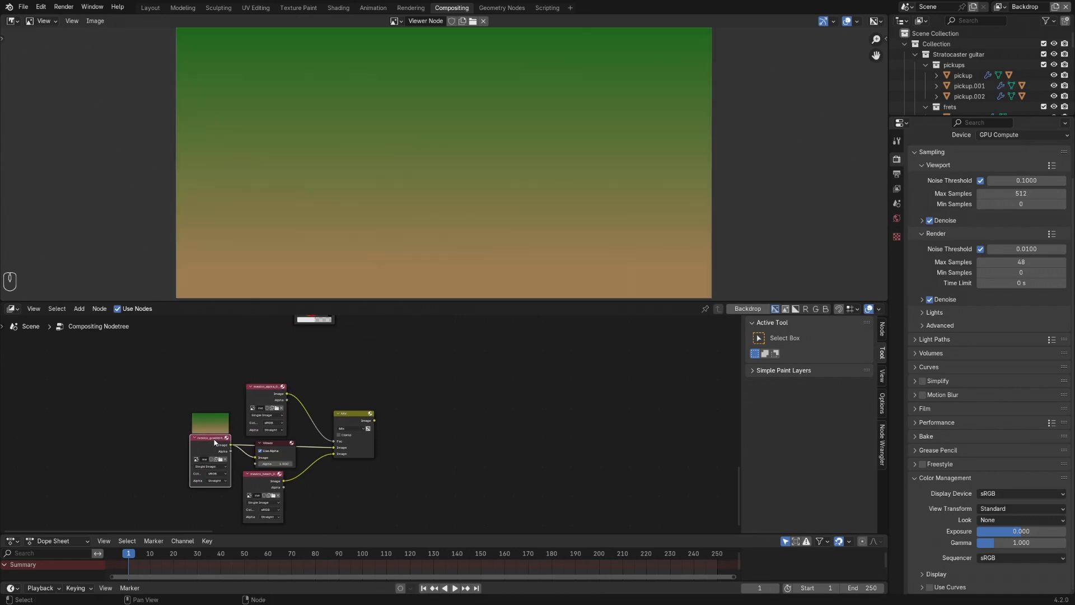
{"action": "middle_click_drag", "start_coordinate": [222, 425], "coordinate": [268, 405], "text": "shift"}
{"action": "left_click", "coordinate": [301, 456], "text": "ctrl+shift"}
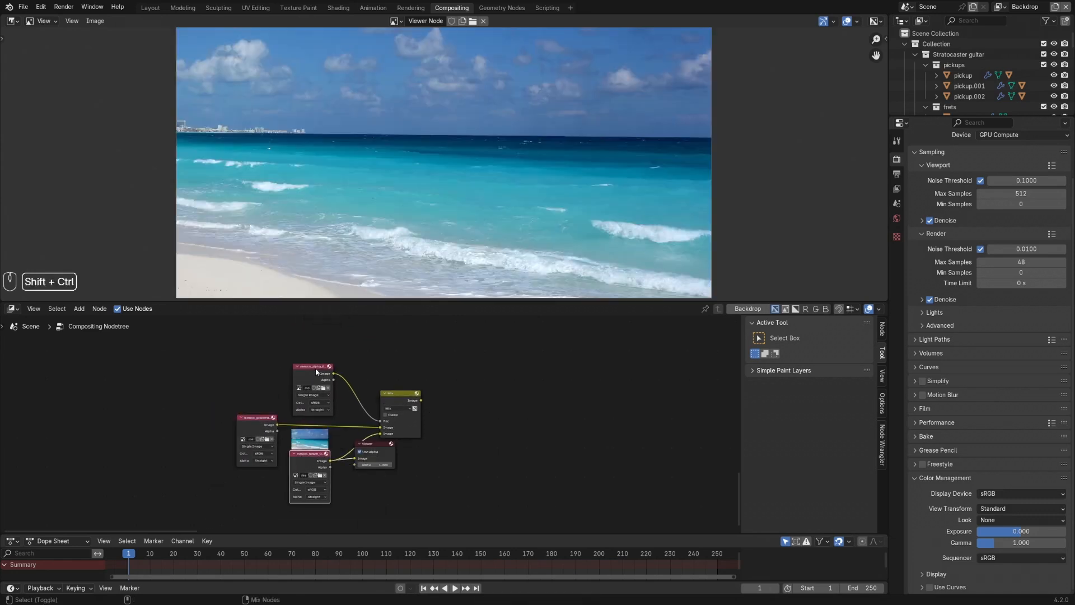
{"action": "left_click", "coordinate": [322, 392], "text": "ctrl+shift"}
{"action": "left_click", "coordinate": [395, 399], "text": "ctrl+shift"}
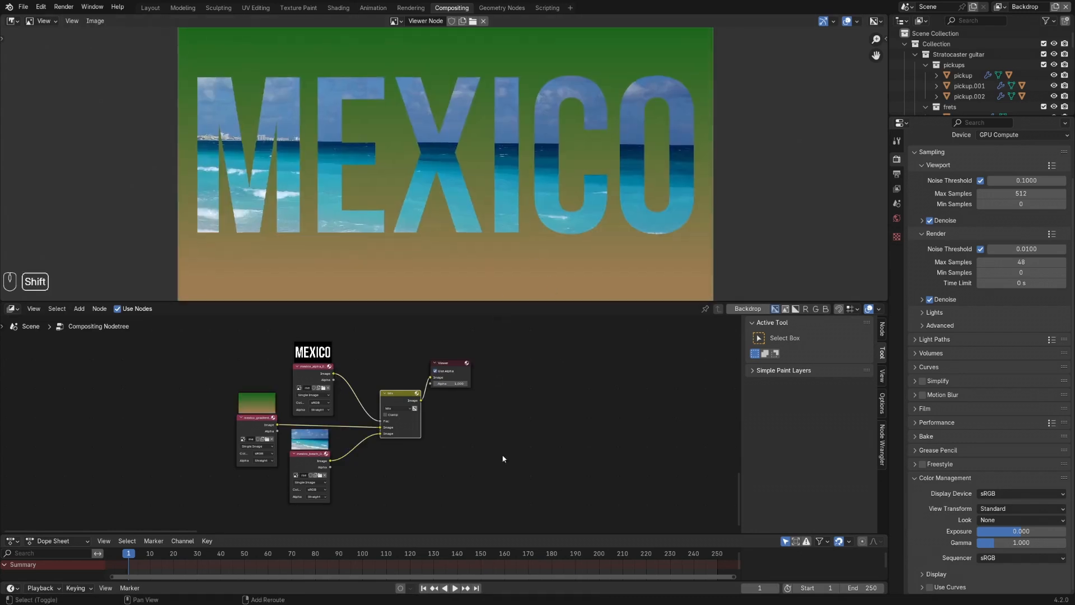
Add a Separate Color node beside the guitar render node and feed it the render's Combined output.
{"action": "middle_click_drag", "start_coordinate": [621, 454], "coordinate": [393, 427], "text": "shift"}
{"action": "middle_click_drag", "start_coordinate": [471, 341], "coordinate": [408, 381], "text": "shift"}
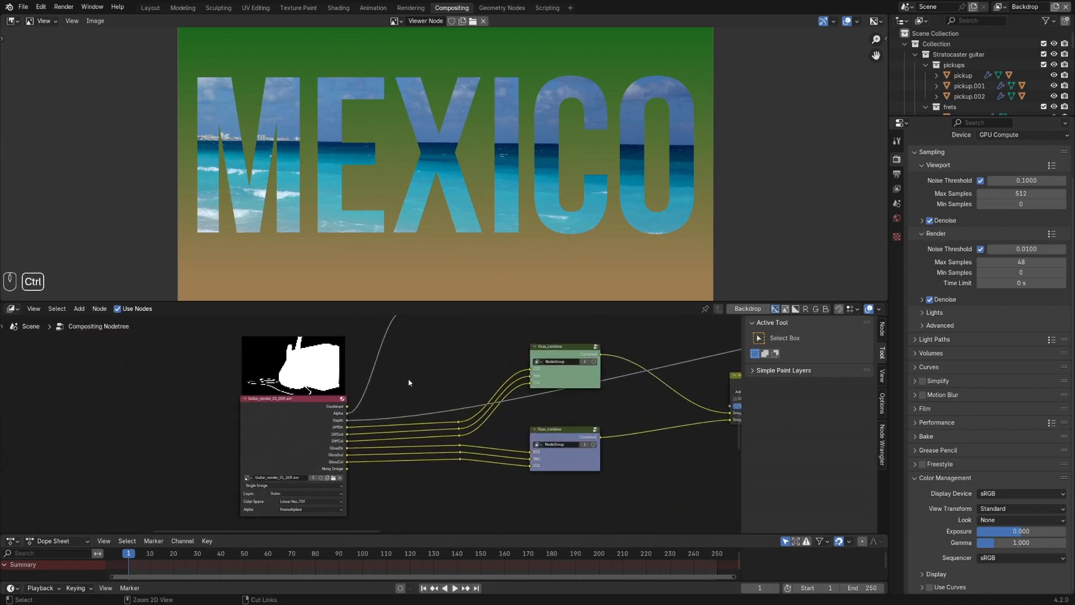
{"action": "key", "text": "shift+a"}
{"action": "mouse_move", "coordinate": [415, 412]}
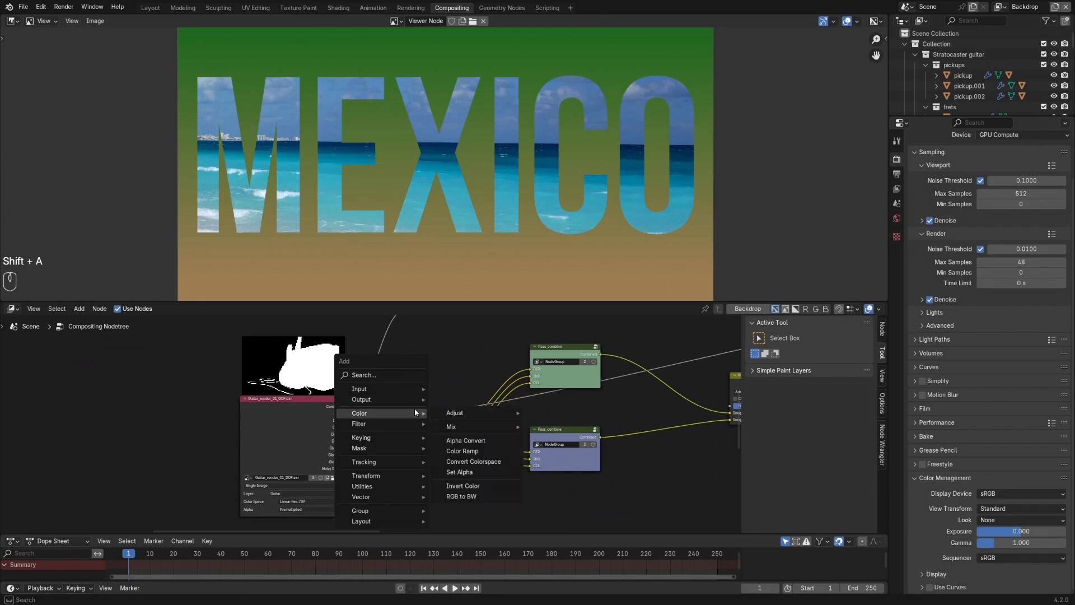
{"action": "mouse_move", "coordinate": [496, 428]}
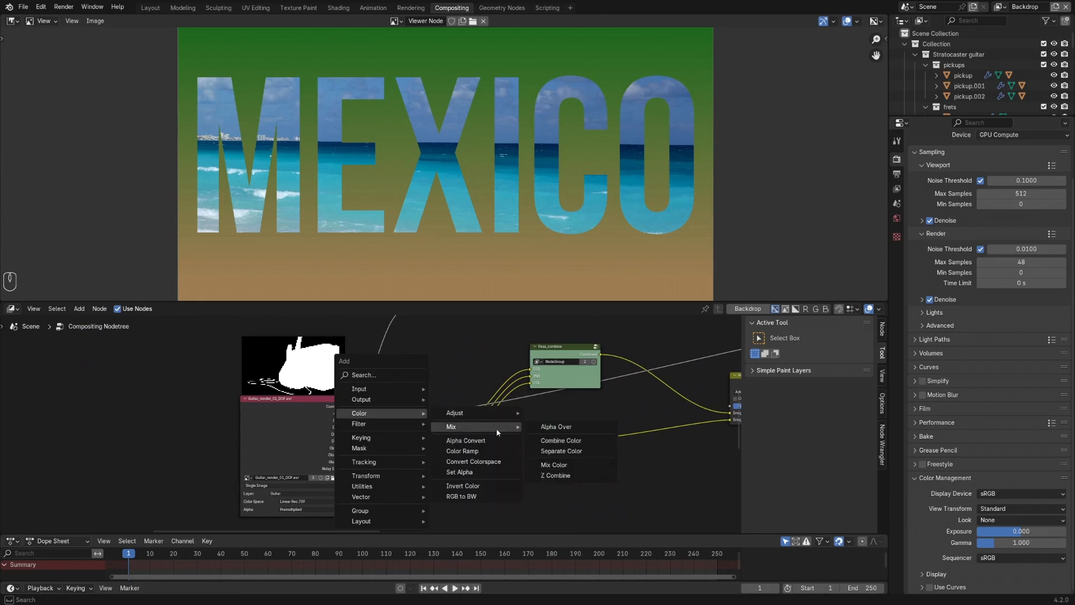
{"action": "left_click", "coordinate": [563, 454]}
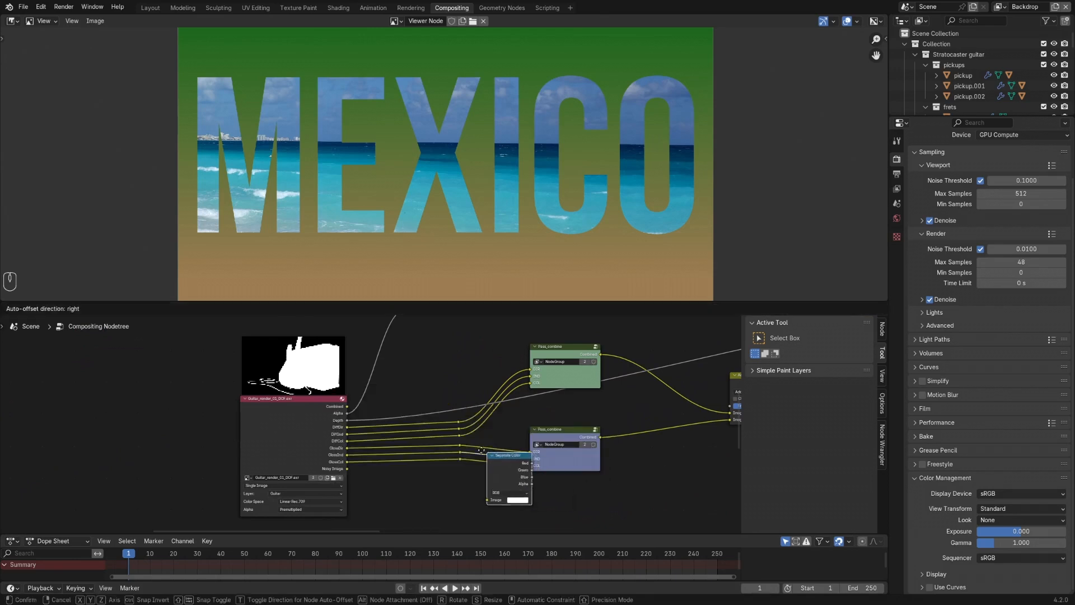
{"action": "left_click", "coordinate": [436, 374]}
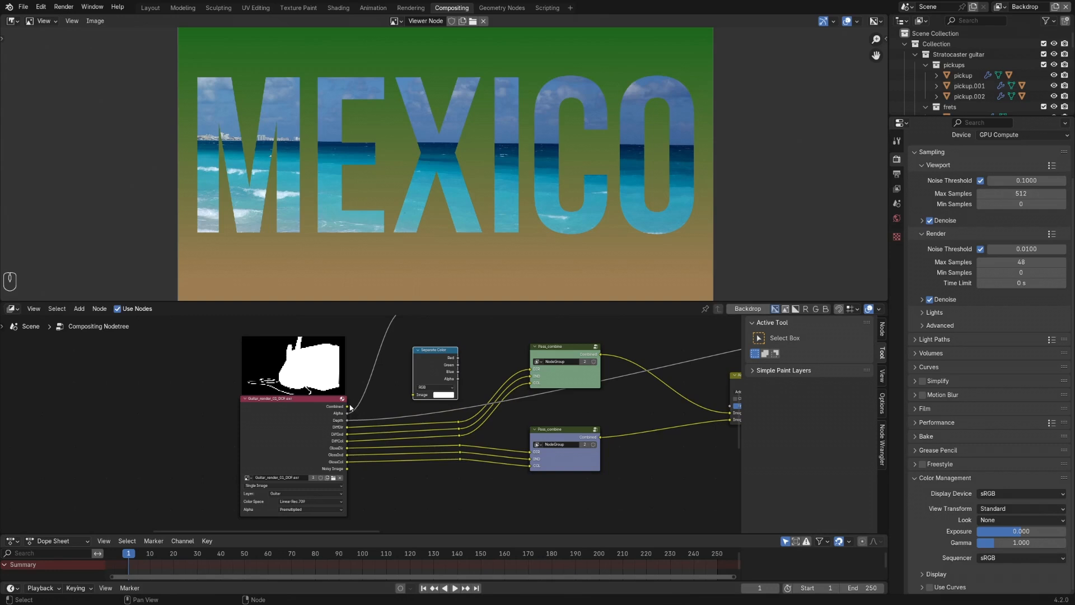
{"action": "left_click_drag", "start_coordinate": [349, 407], "coordinate": [414, 395]}
Preview the Separate Color node's red, green, blue and alpha outputs in turn, as well as the full-color guitar render.
{"action": "left_click", "coordinate": [428, 353], "text": "ctrl+shift"}
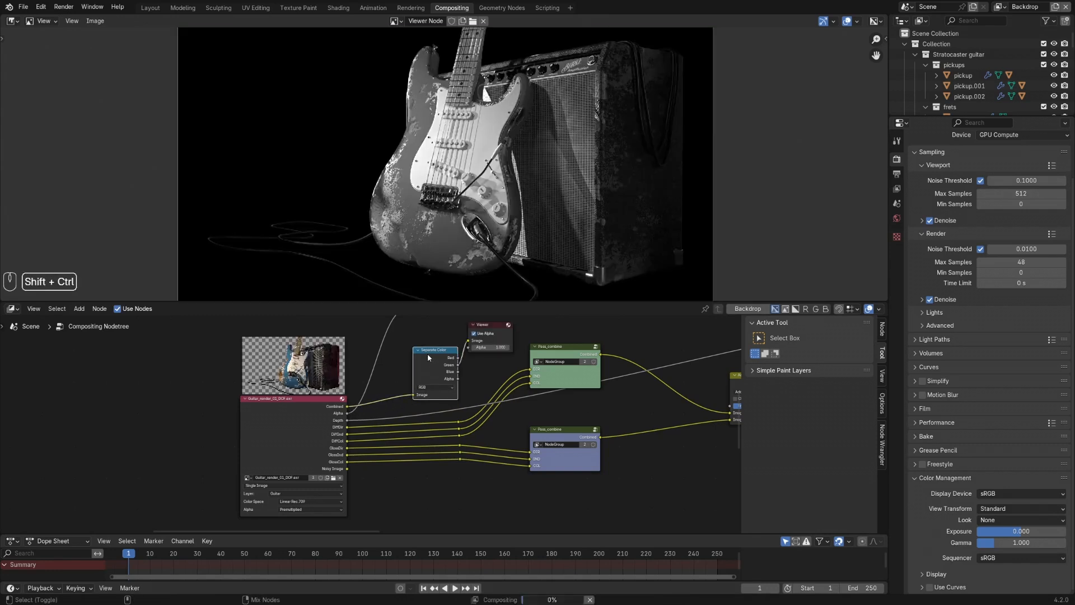
{"action": "left_click", "coordinate": [427, 354], "text": "ctrl+shift"}
{"action": "left_click", "coordinate": [428, 354], "text": "ctrl+shift"}
{"action": "left_click", "coordinate": [428, 353], "text": "ctrl+shift"}
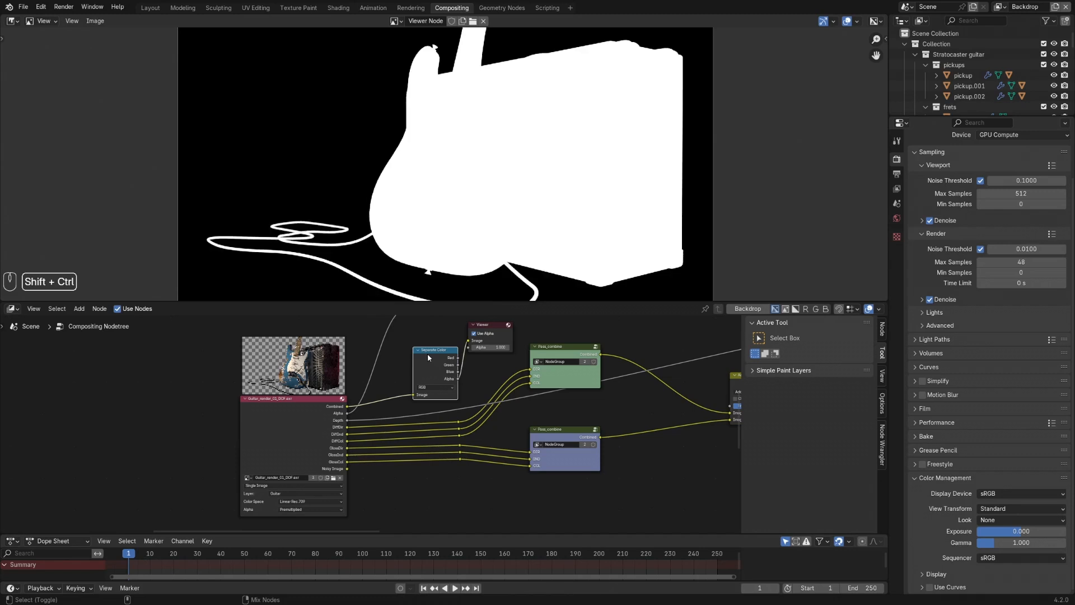
{"action": "left_click", "coordinate": [428, 354], "text": "ctrl+shift"}
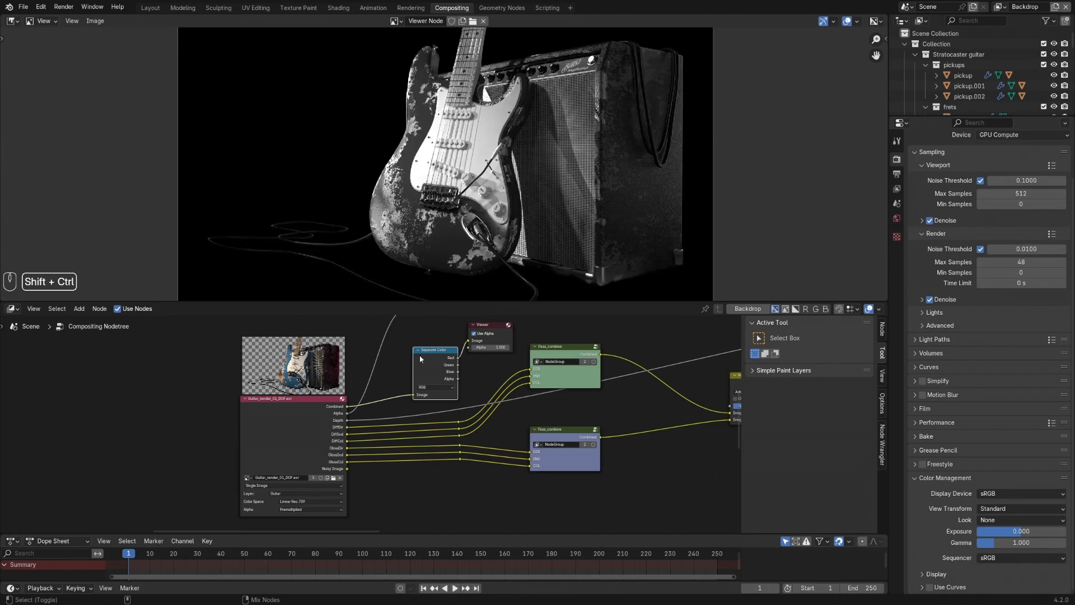
{"action": "left_click", "coordinate": [323, 401], "text": "ctrl+shift"}
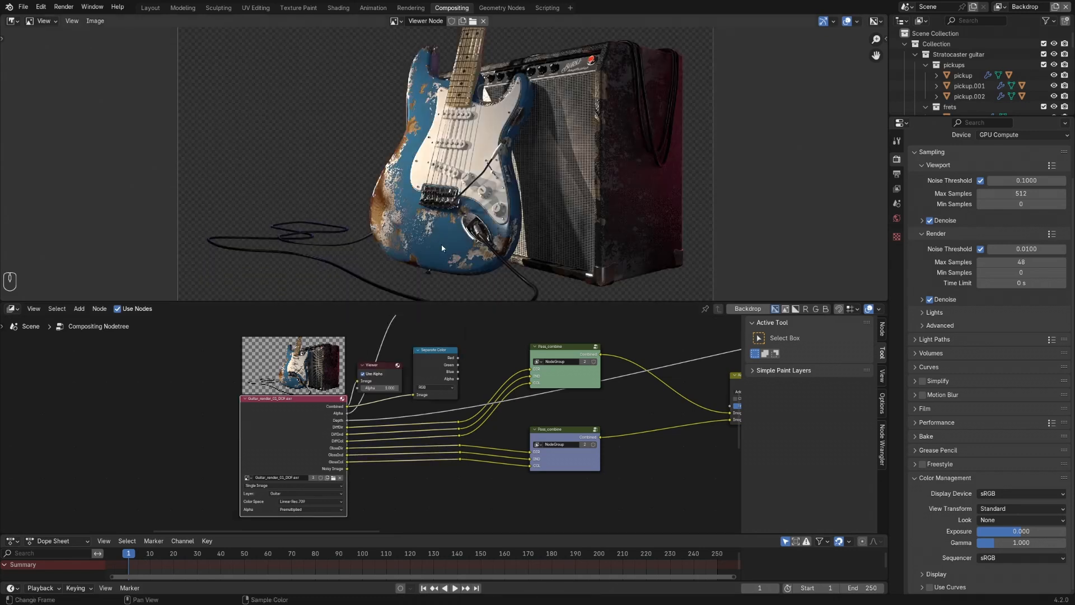
Compare the guitar body's brightness in the separated red and blue channels by sampling its pixels in each preview.
{"action": "left_click", "coordinate": [442, 348], "text": "ctrl+shift"}
{"action": "scroll", "coordinate": [451, 244], "scroll_direction": "up", "scroll_amount": 3}
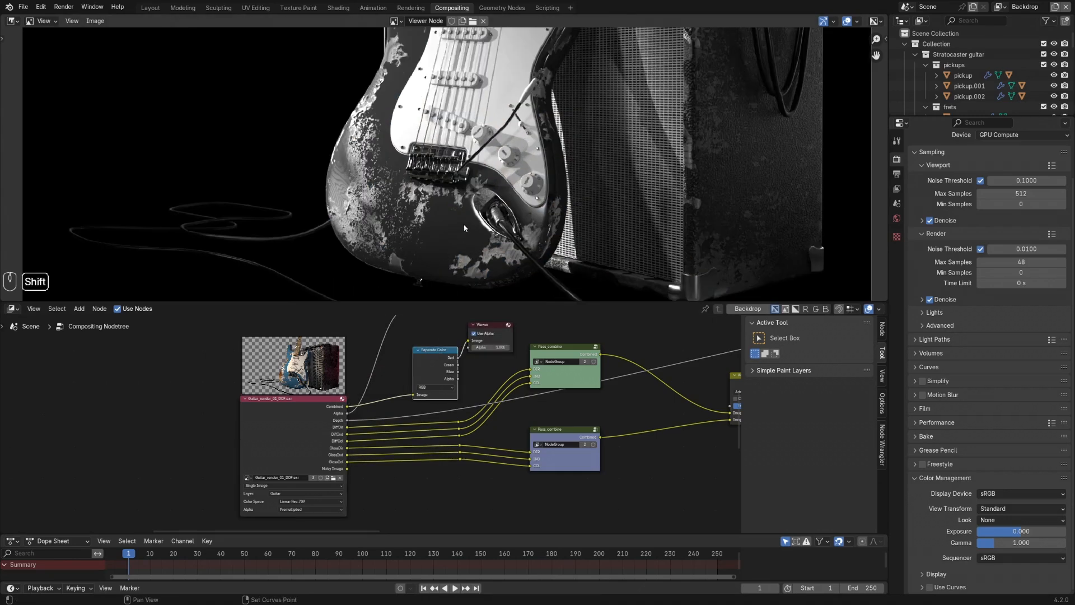
{"action": "right_click", "coordinate": [440, 247]}
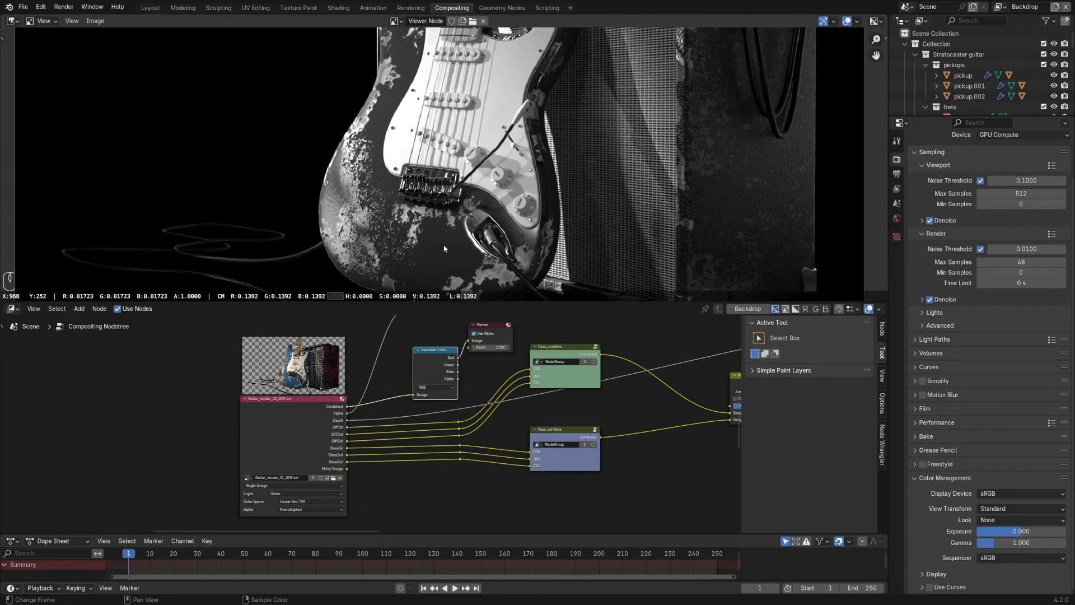
{"action": "left_click", "coordinate": [444, 352], "text": "ctrl+shift"}
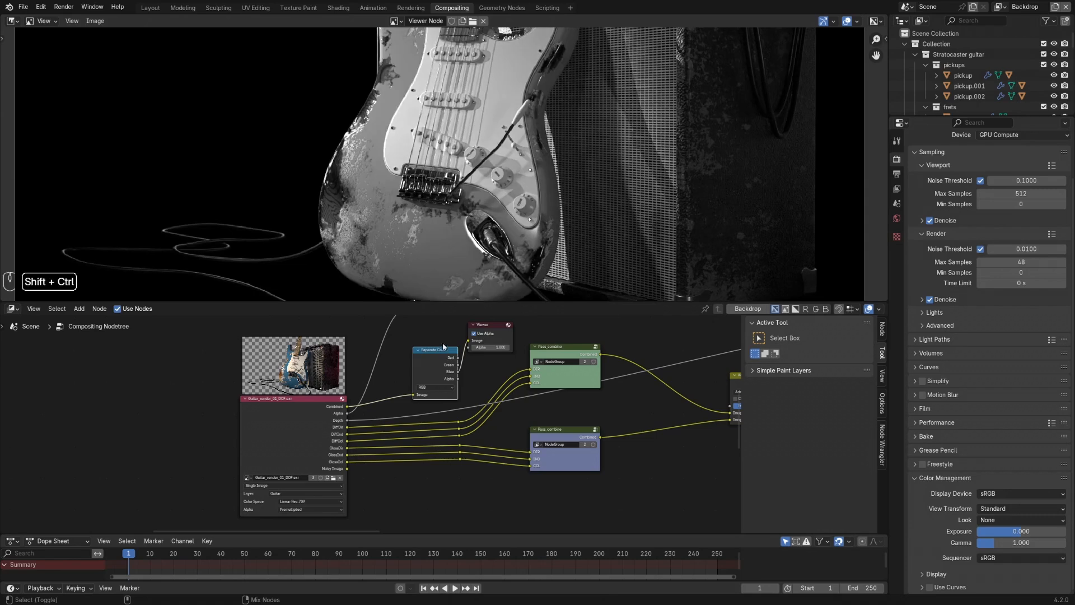
{"action": "right_click", "coordinate": [444, 251]}
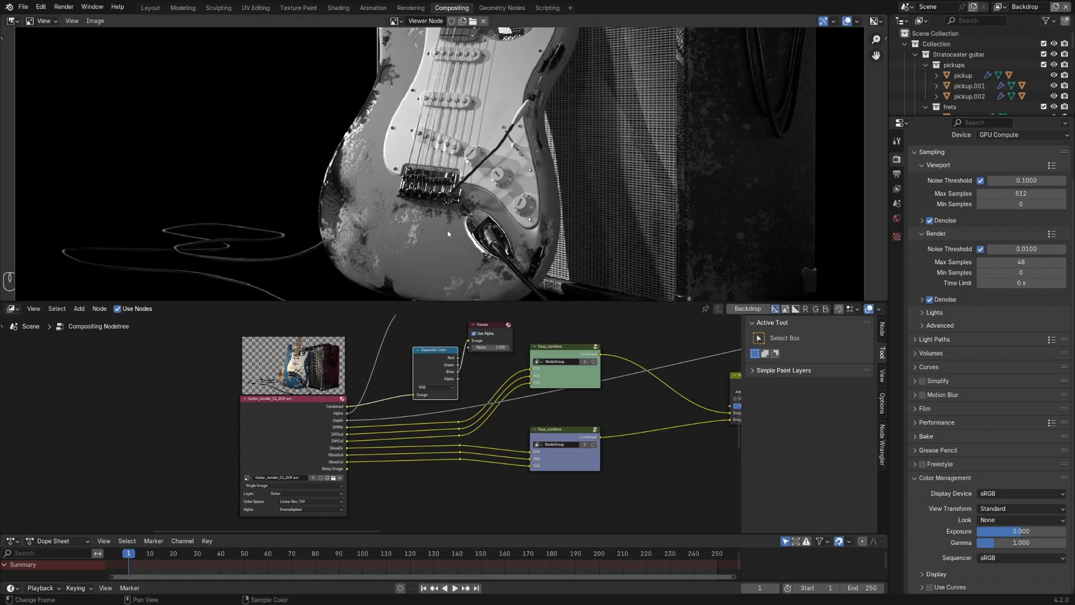
{"action": "middle_click_drag", "start_coordinate": [482, 119], "coordinate": [472, 144], "text": "shift"}
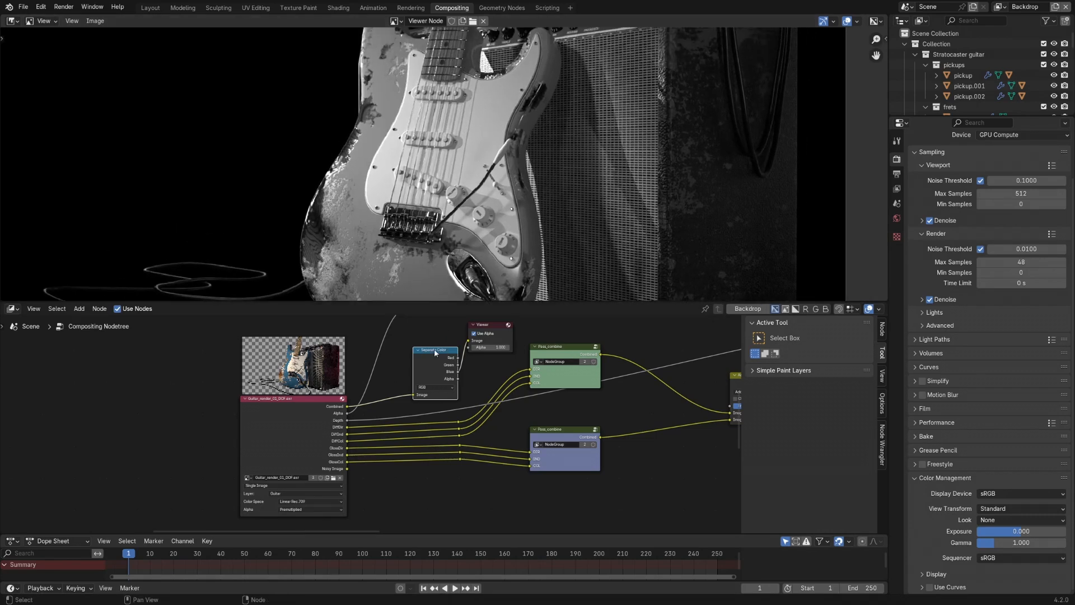
{"action": "left_click", "coordinate": [435, 350], "text": "ctrl+shift"}
{"action": "left_click", "coordinate": [435, 351], "text": "ctrl+shift"}
In the tree footage node tree, preview the Separate Color node's outputs through to the blue channel.
{"action": "middle_click_drag", "start_coordinate": [170, 429], "coordinate": [258, 467], "text": "ctrl"}
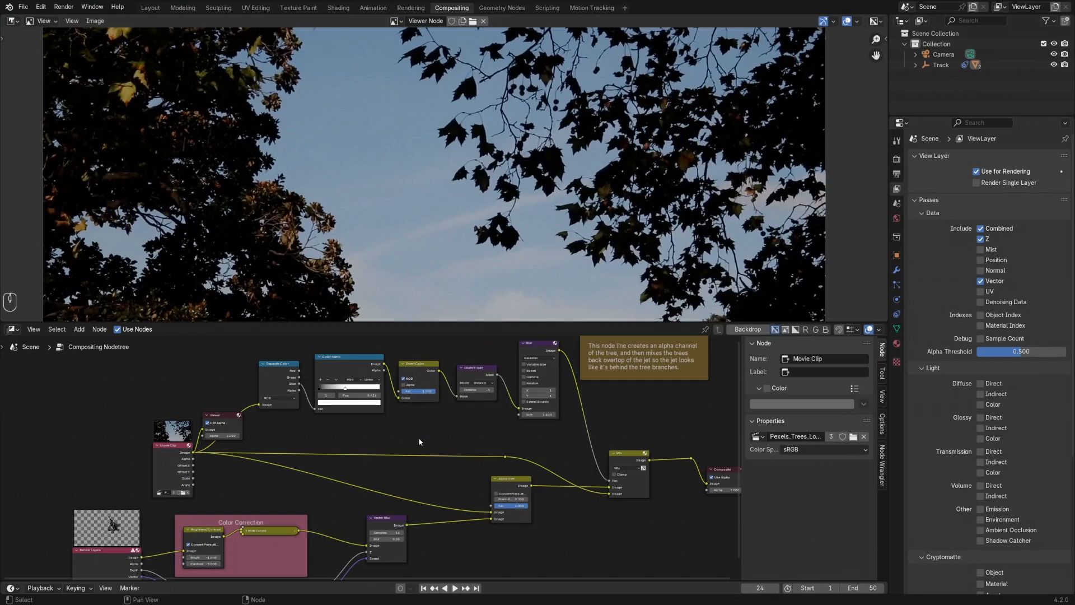
{"action": "middle_click_drag", "start_coordinate": [419, 436], "coordinate": [415, 466], "text": "shift"}
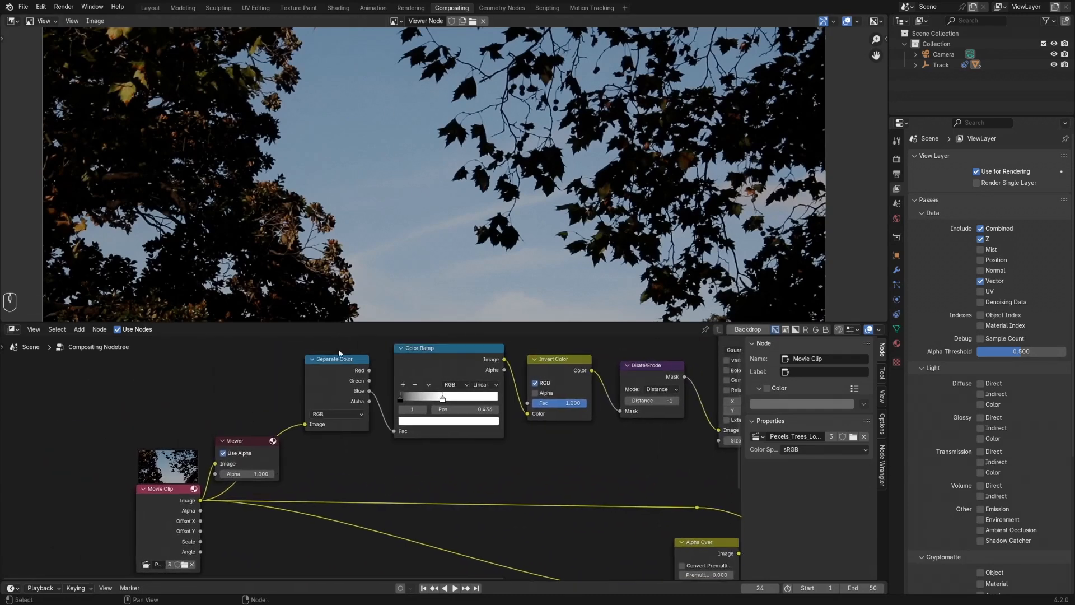
{"action": "left_click", "coordinate": [345, 366], "text": "ctrl+shift"}
{"action": "left_click", "coordinate": [345, 365], "text": "ctrl+shift"}
{"action": "left_click", "coordinate": [345, 366], "text": "ctrl+shift"}
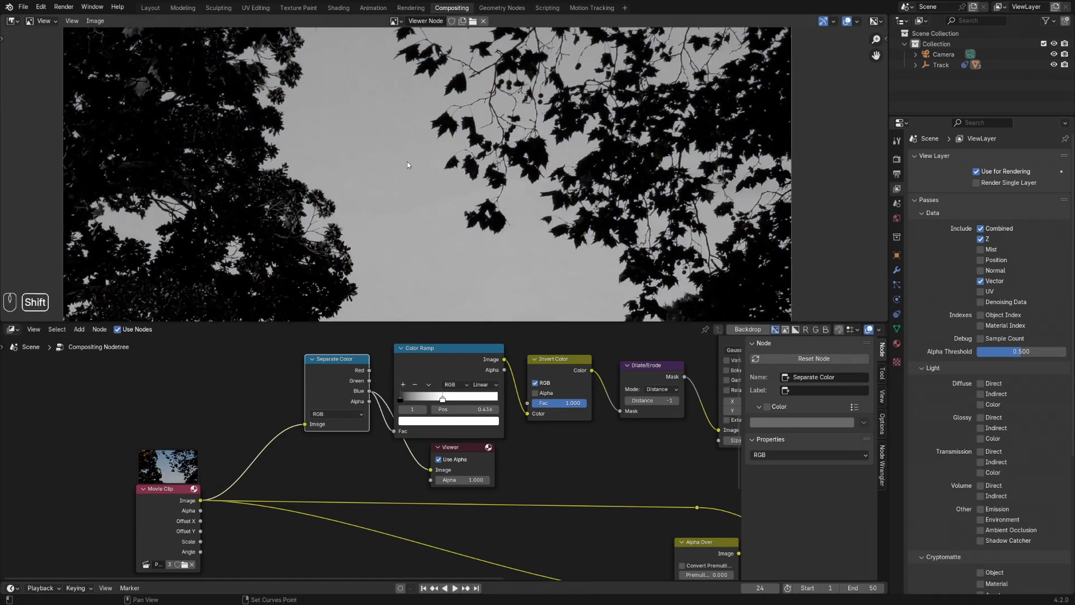
Preview the Color Ramp node and the Invert Color node that turn the blue channel into a tree mask.
{"action": "left_click", "coordinate": [454, 351], "text": "ctrl+shift"}
{"action": "middle_click_drag", "start_coordinate": [511, 222], "coordinate": [503, 216]}
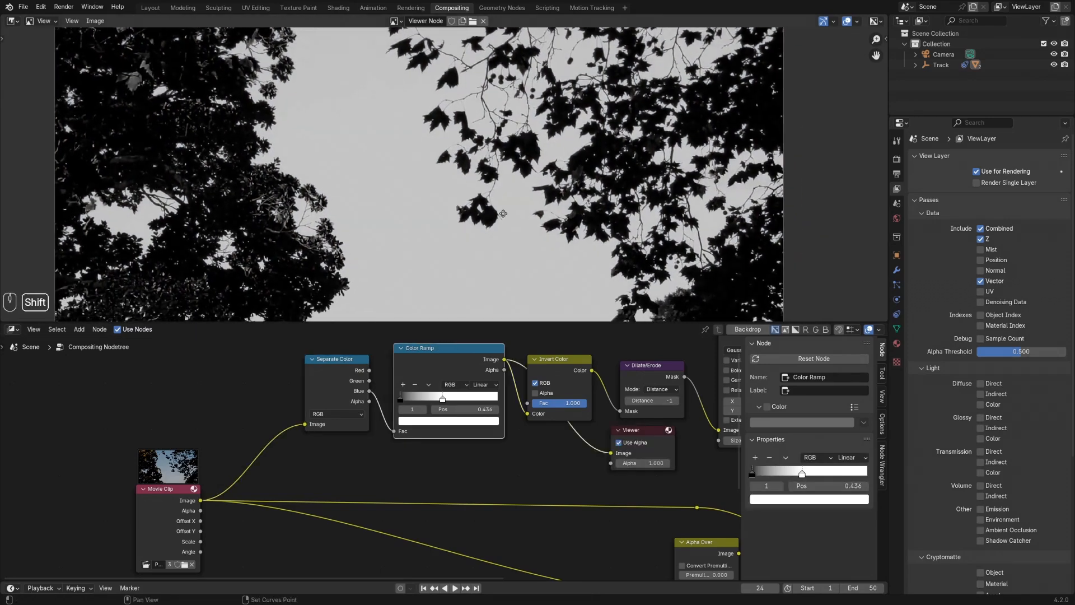
{"action": "middle_click_drag", "start_coordinate": [565, 260], "coordinate": [546, 264]}
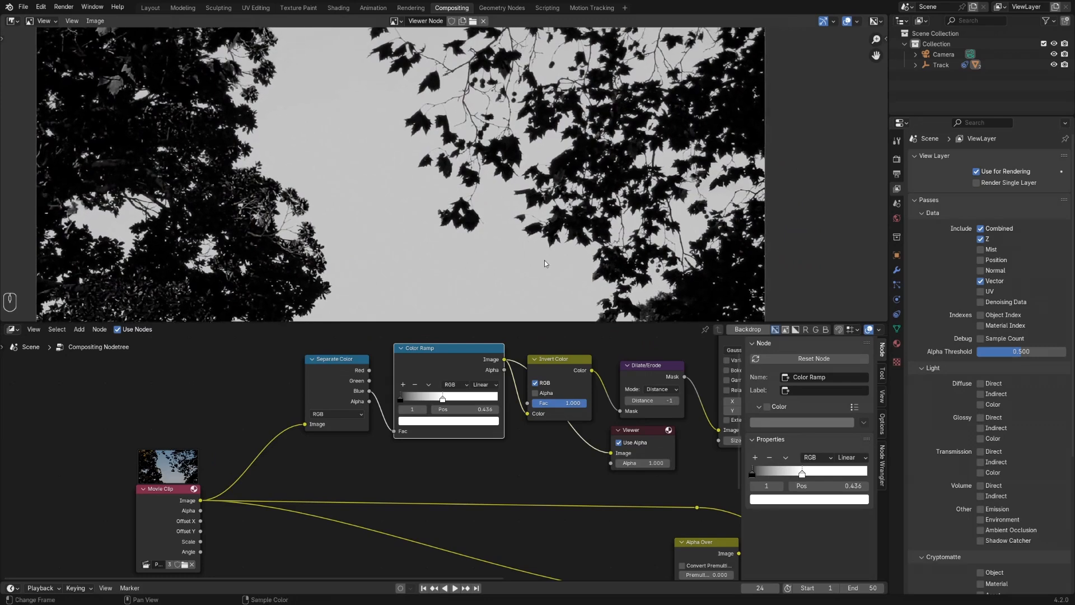
{"action": "left_click", "coordinate": [558, 360], "text": "ctrl+shift"}
{"action": "mouse_move", "coordinate": [464, 230]}
{"action": "middle_mouse_down", "text": "ctrl"}
{"action": "mouse_move", "coordinate": [464, 252]}
{"action": "mouse_move", "coordinate": [459, 242]}
{"action": "middle_mouse_up", "text": "ctrl"}
Preview the original tree footage at its reroute point and the Alpha Over node that adds the jet.
{"action": "mouse_move", "coordinate": [533, 437]}
{"action": "middle_mouse_down", "text": "shift"}
{"action": "mouse_move", "coordinate": [451, 432]}
{"action": "mouse_move", "coordinate": [348, 378]}
{"action": "middle_mouse_up", "text": "shift"}
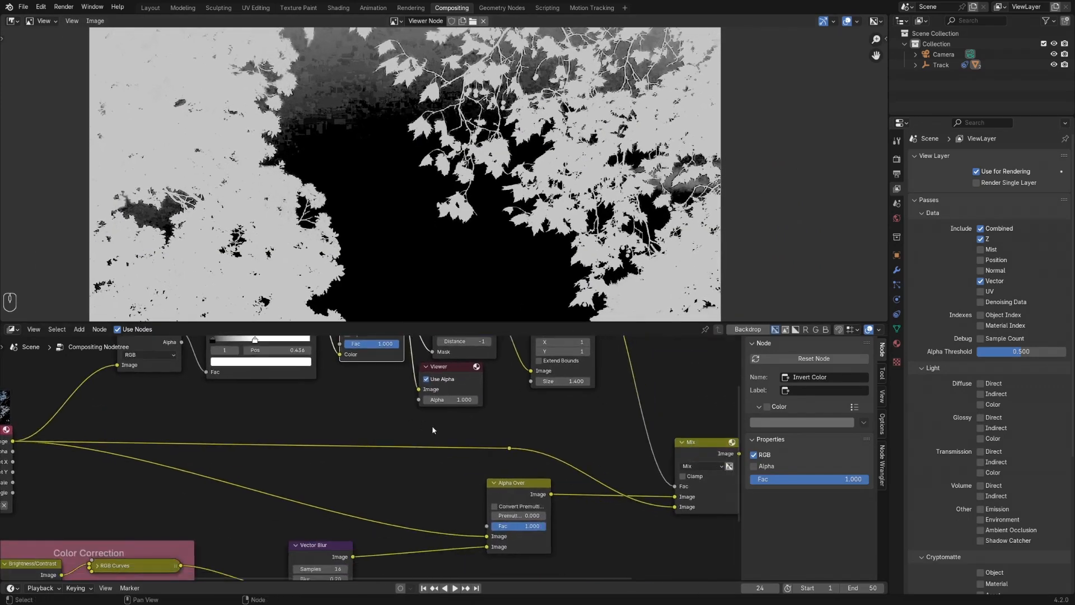
{"action": "middle_click_drag", "start_coordinate": [408, 425], "coordinate": [312, 395], "text": "shift"}
{"action": "left_click", "coordinate": [414, 420], "text": "ctrl+shift"}
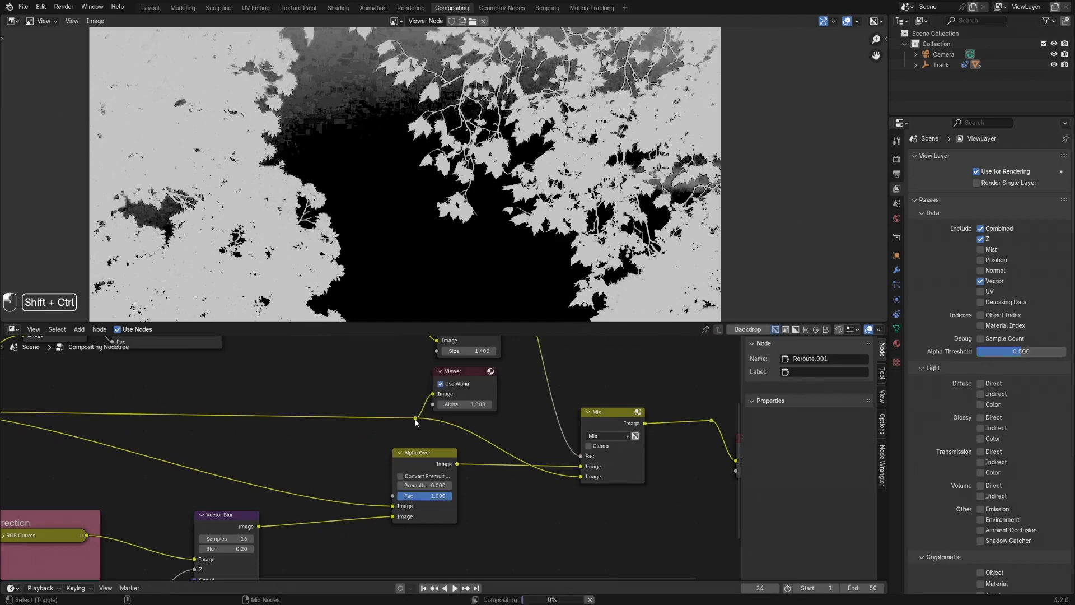
{"action": "left_click", "coordinate": [448, 451], "text": "ctrl+shift"}
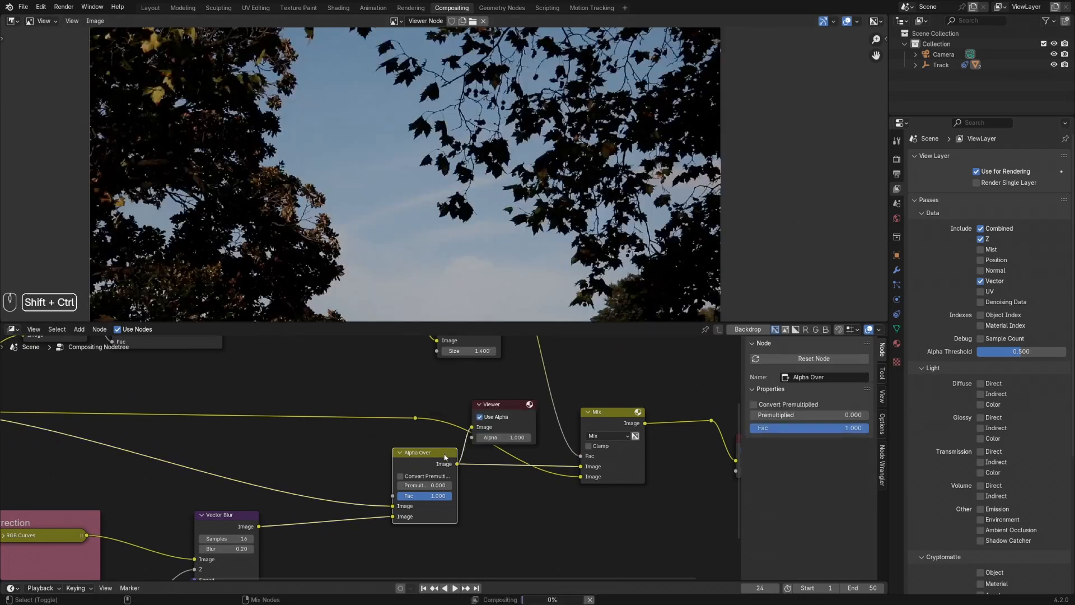
Preview the final Mix node and examine how the jet sits behind the tree branches.
{"action": "left_click", "coordinate": [626, 413], "text": "ctrl+shift"}
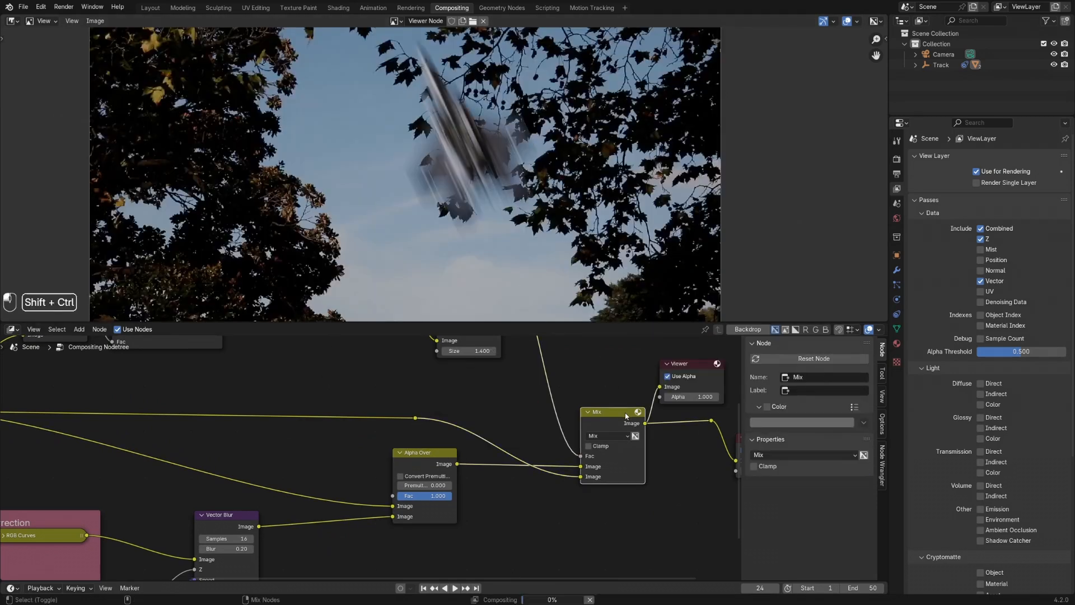
{"action": "middle_click_drag", "start_coordinate": [504, 199], "coordinate": [519, 217]}
{"action": "scroll", "coordinate": [520, 217], "scroll_direction": "up", "scroll_amount": 3}
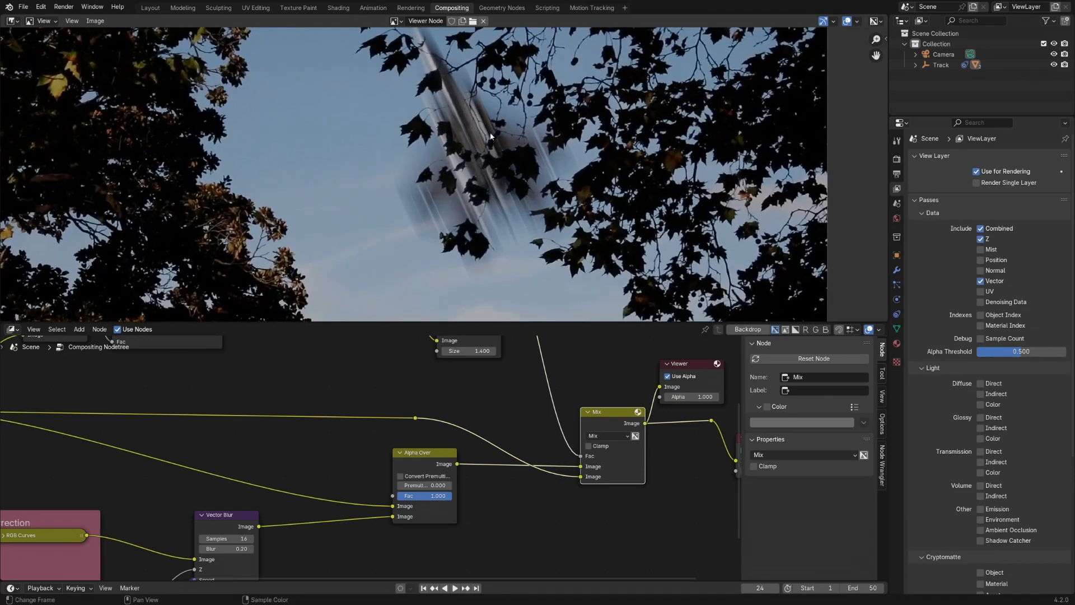
{"action": "middle_click_drag", "start_coordinate": [468, 165], "coordinate": [469, 173]}
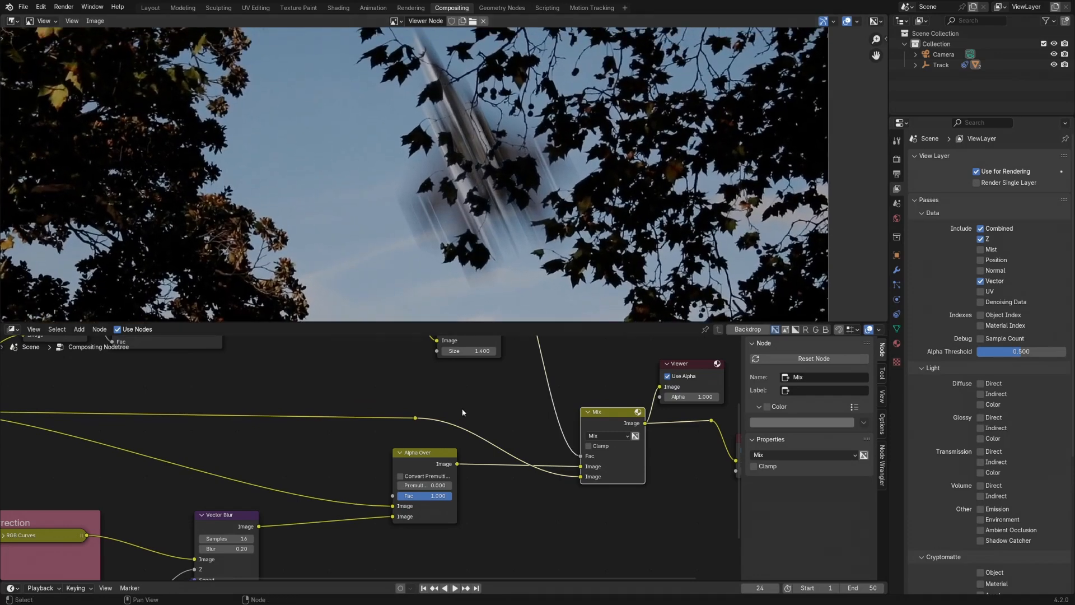
{"action": "scroll", "coordinate": [508, 389], "scroll_direction": "down", "scroll_amount": 2}
{"action": "middle_click_drag", "start_coordinate": [502, 397], "coordinate": [453, 422], "text": "shift"}
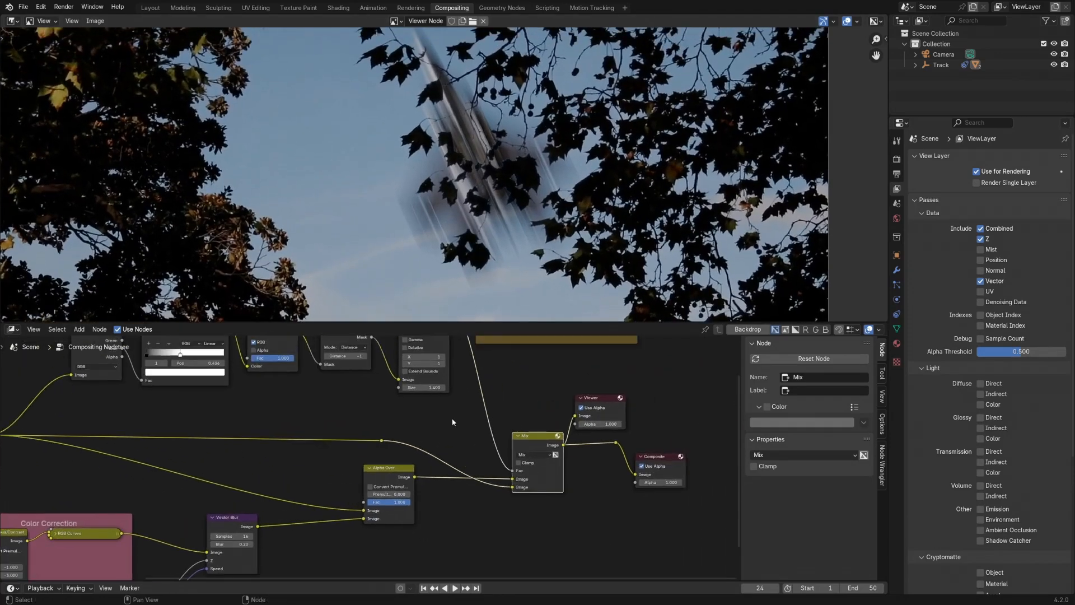